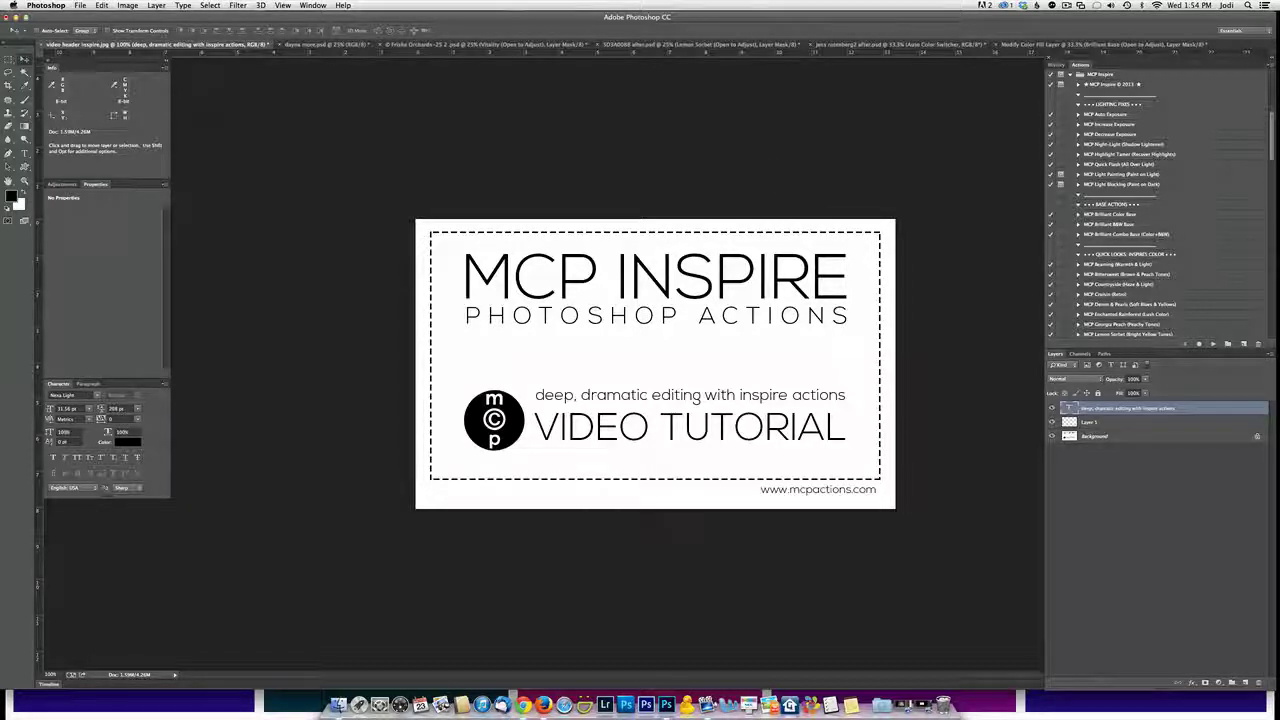
- Switch to the green truck photo and compare its SOOC and edited history snapshots, ending on the SOOC version
click(300, 45)
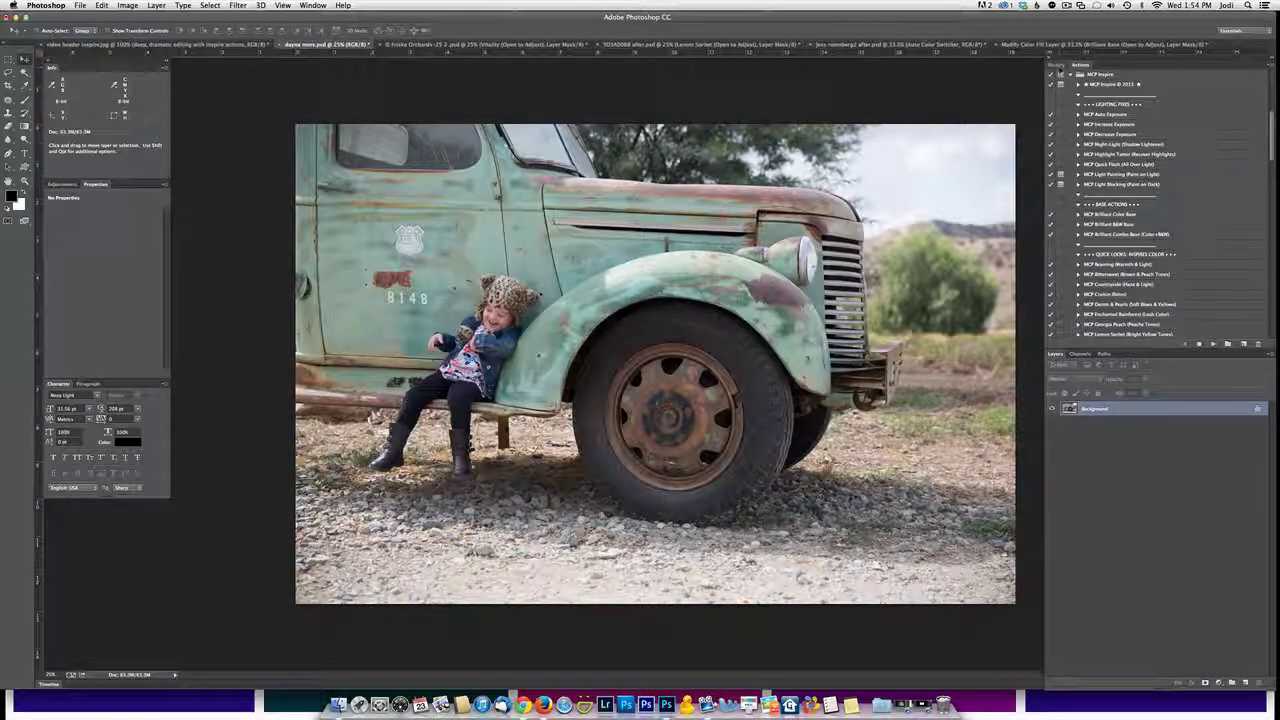
click(1056, 64)
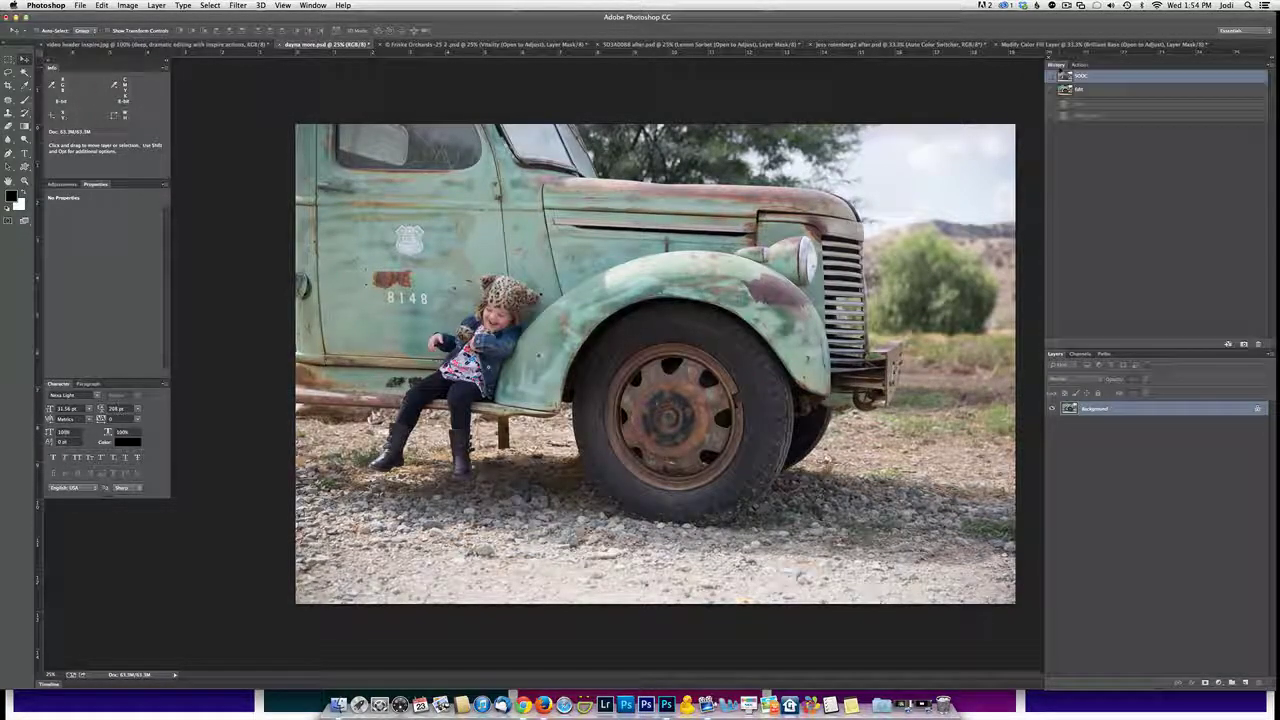
click(1092, 90)
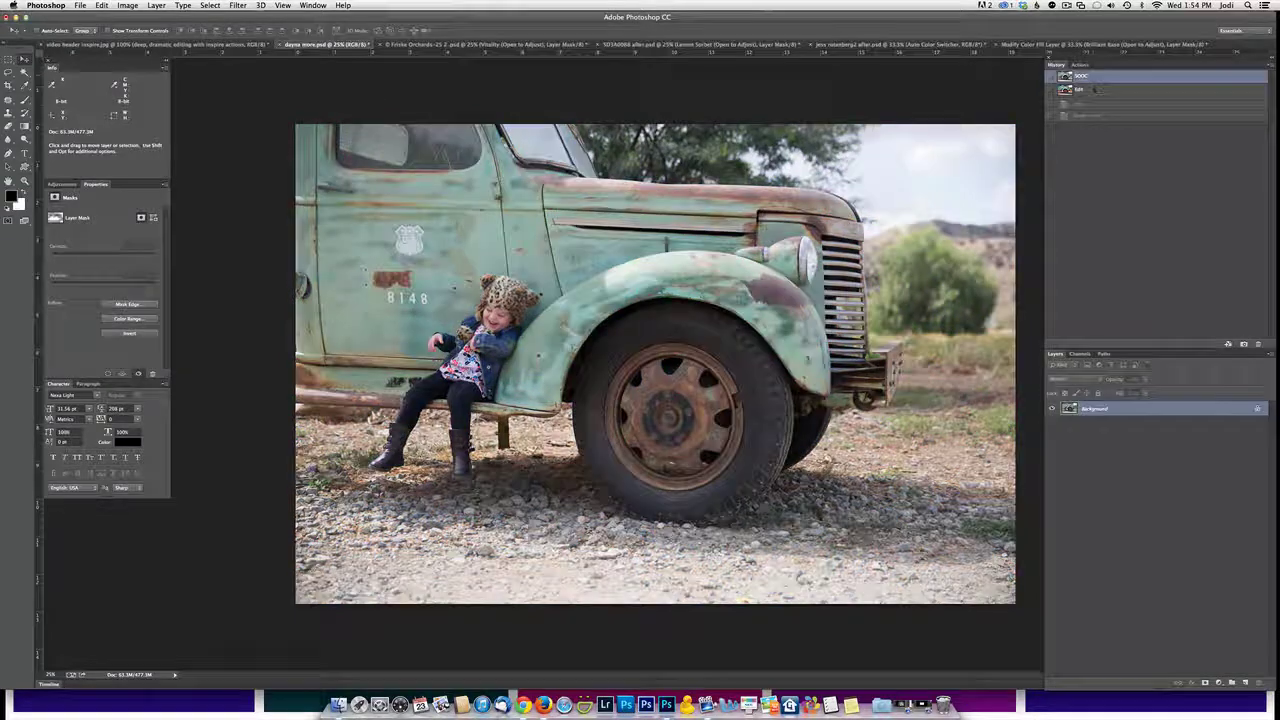
click(1094, 90)
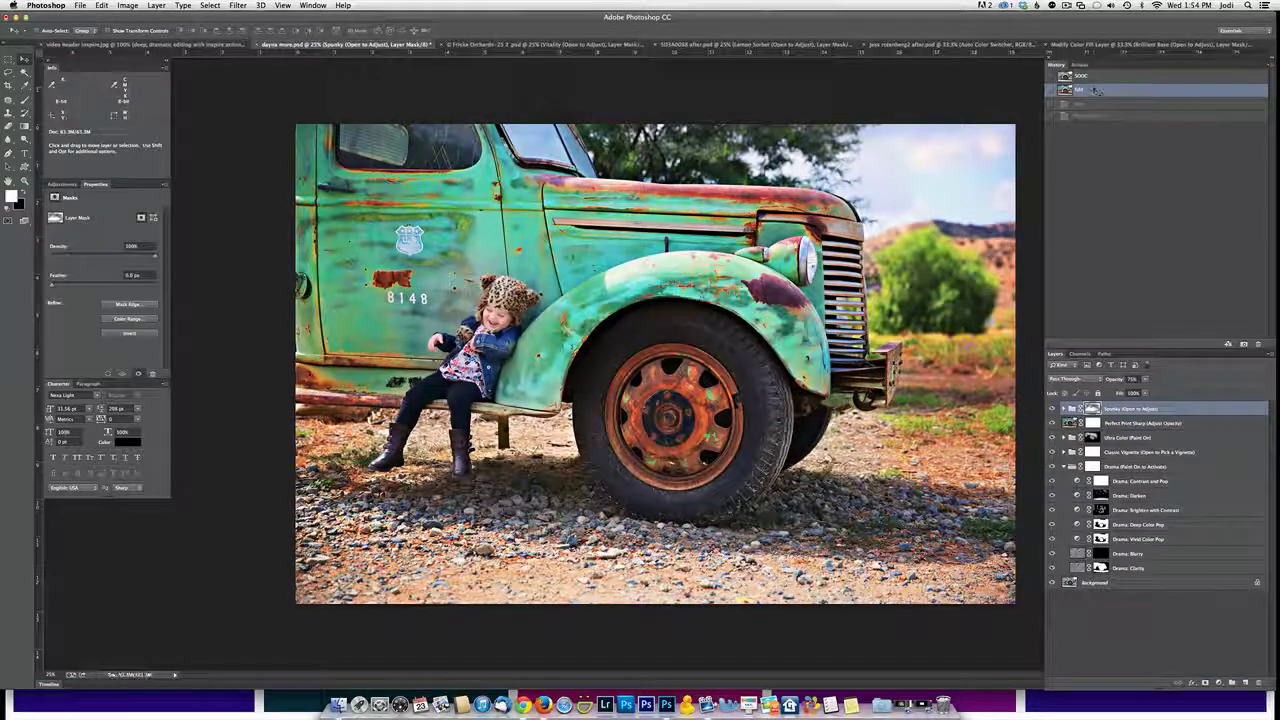
click(1098, 76)
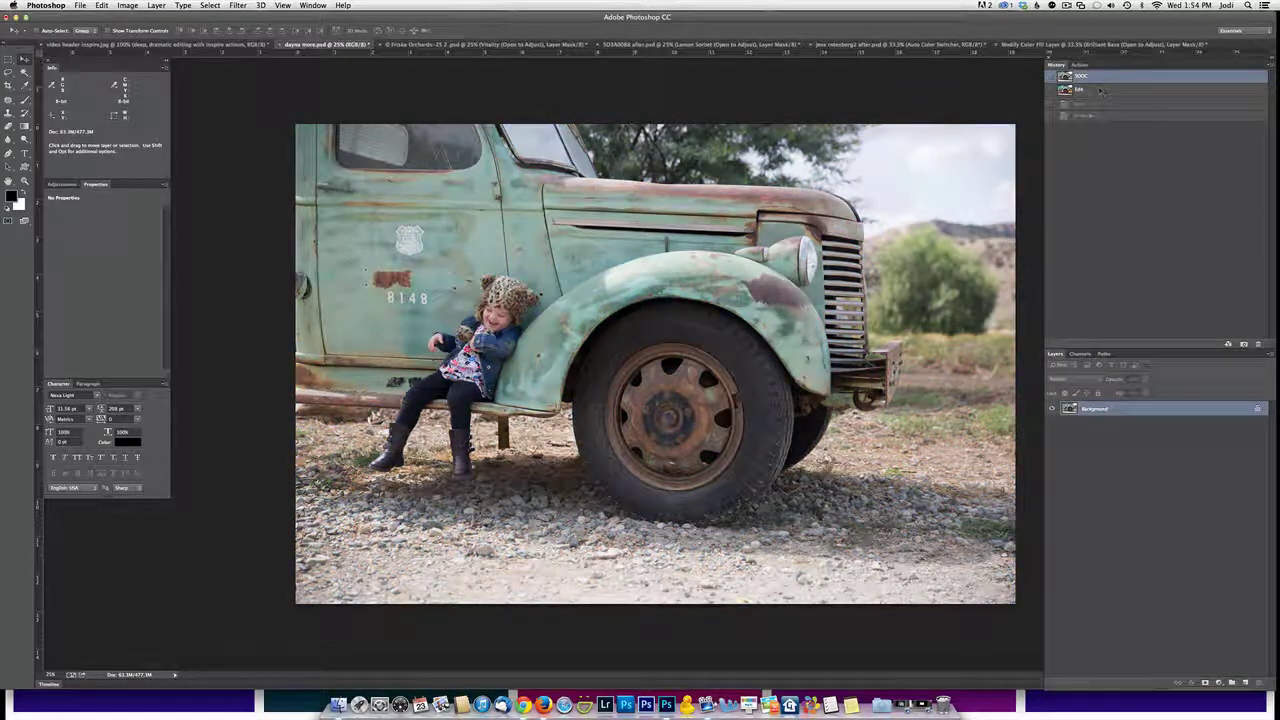
- Run the MCP Brilliant Color Base action on the truck photo
click(1080, 64)
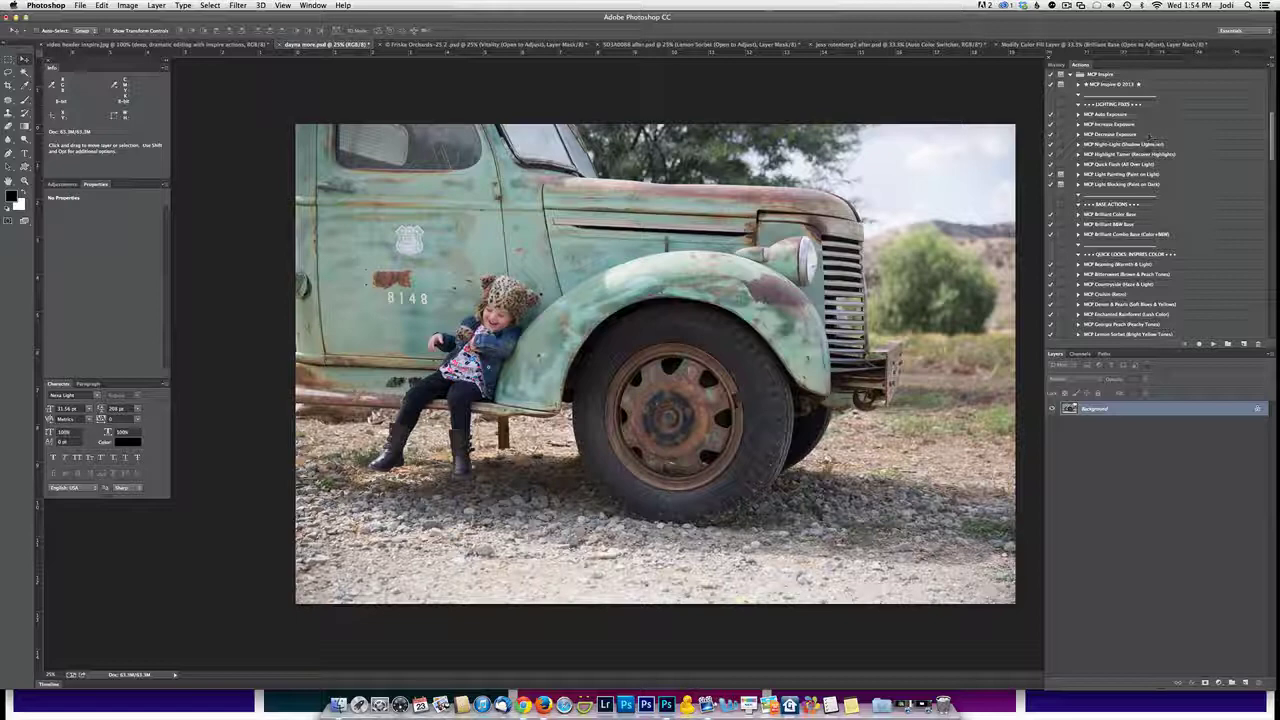
scroll(1145, 160, down, 5)
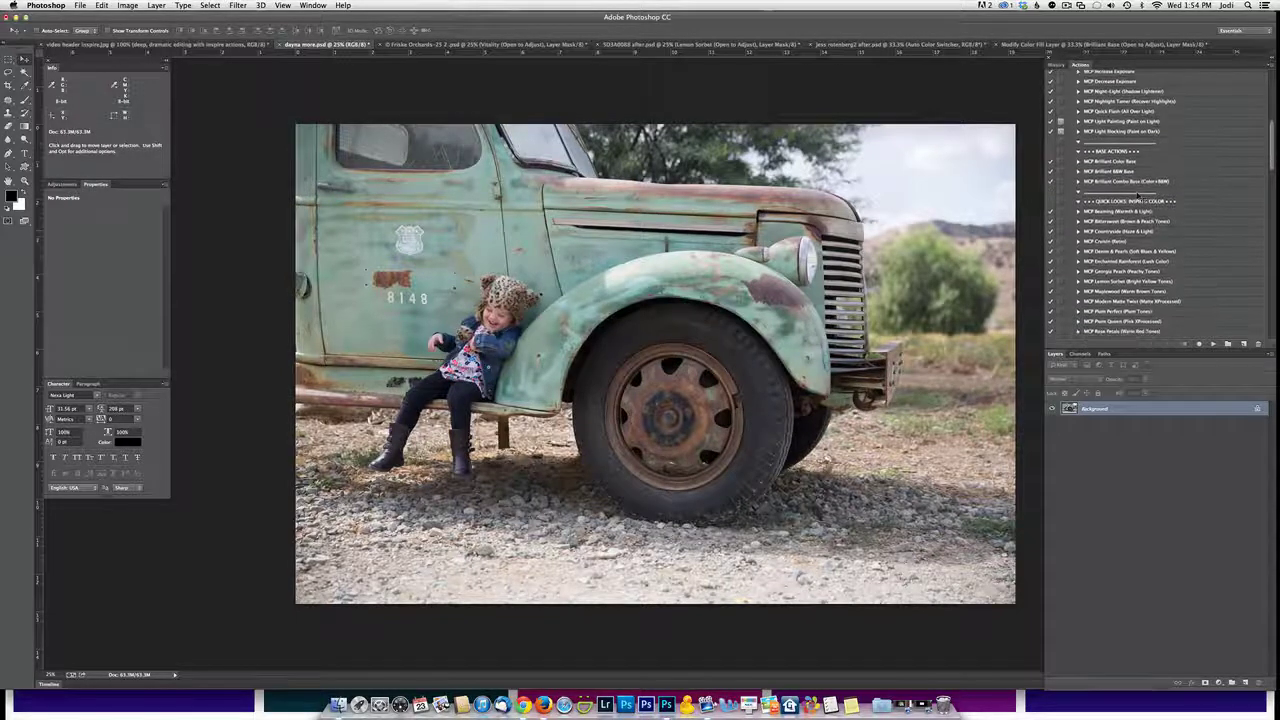
click(1125, 161)
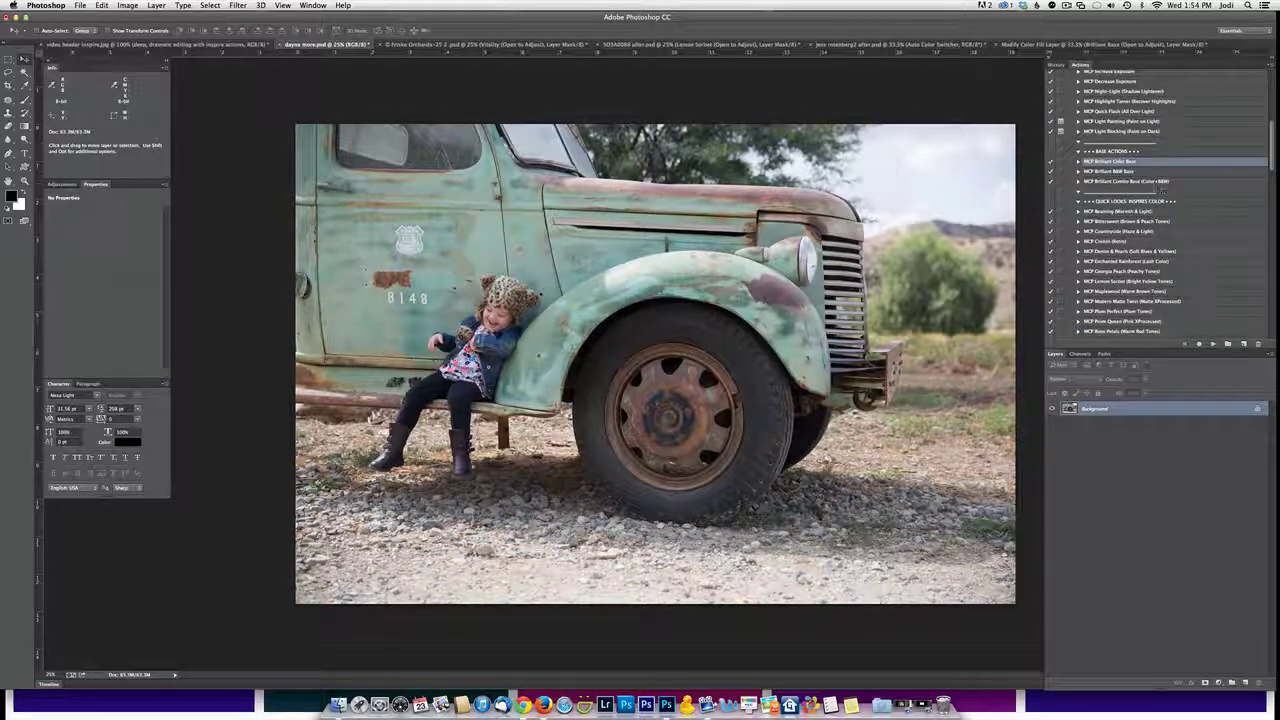
click(1213, 344)
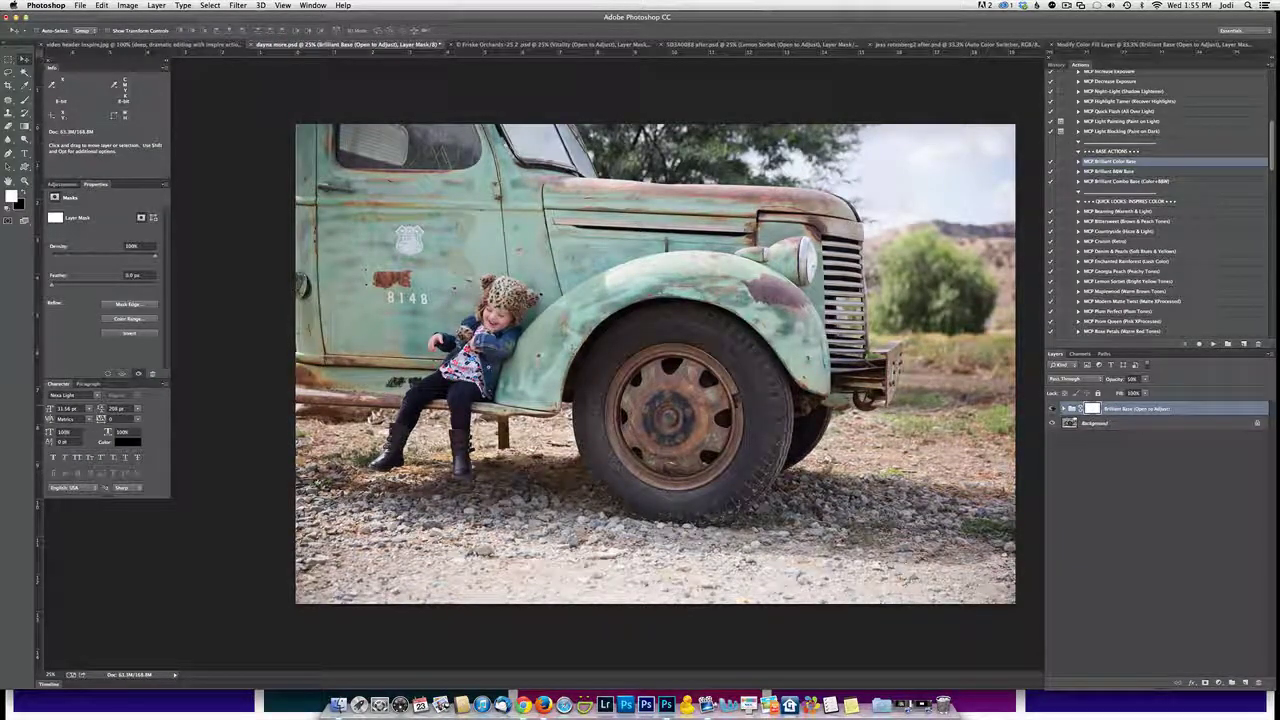
- Run the MCP Spunky (Bright Color Pop) action from the Inspire color quick looks
scroll(1155, 190, down, 2)
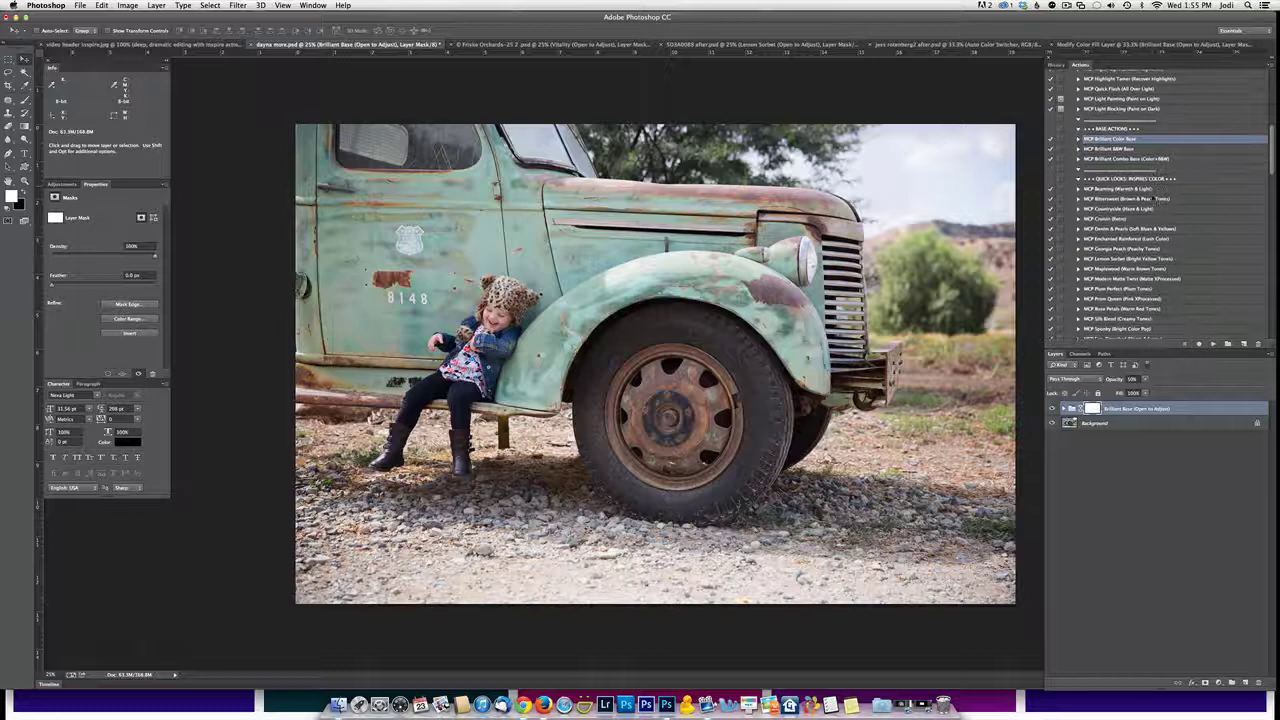
scroll(1150, 210, down, 4)
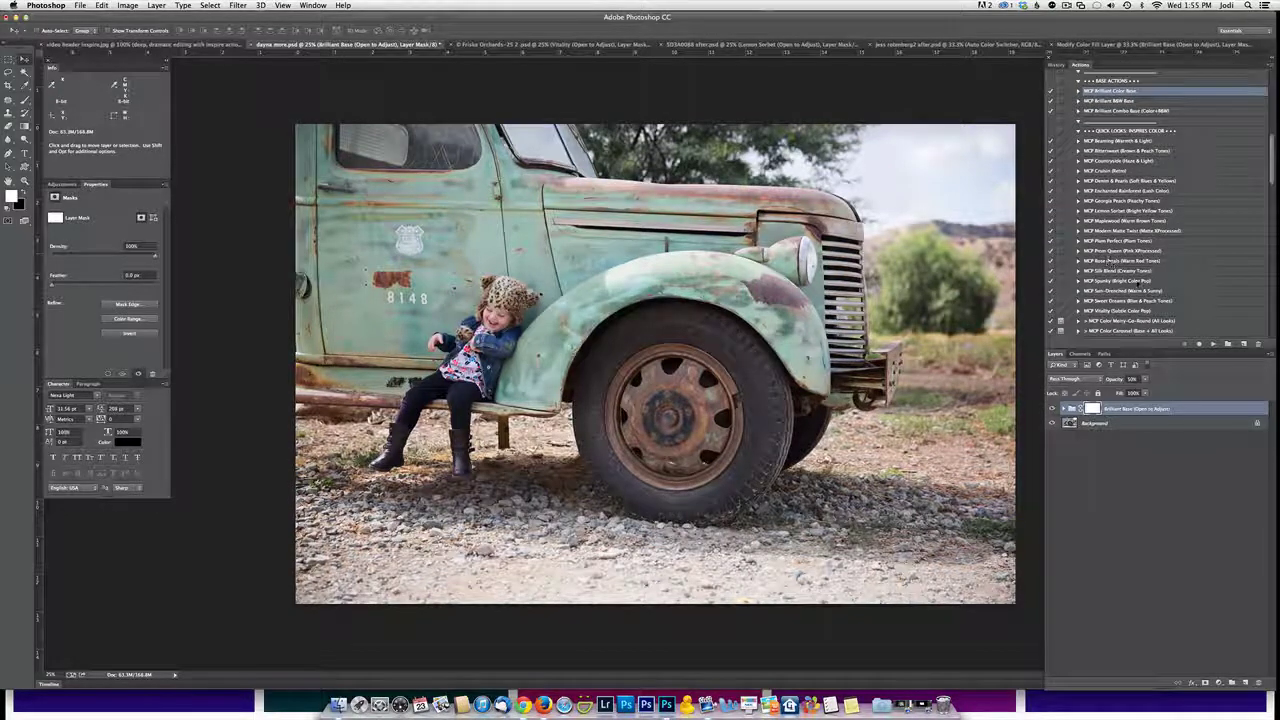
click(1140, 281)
click(1213, 344)
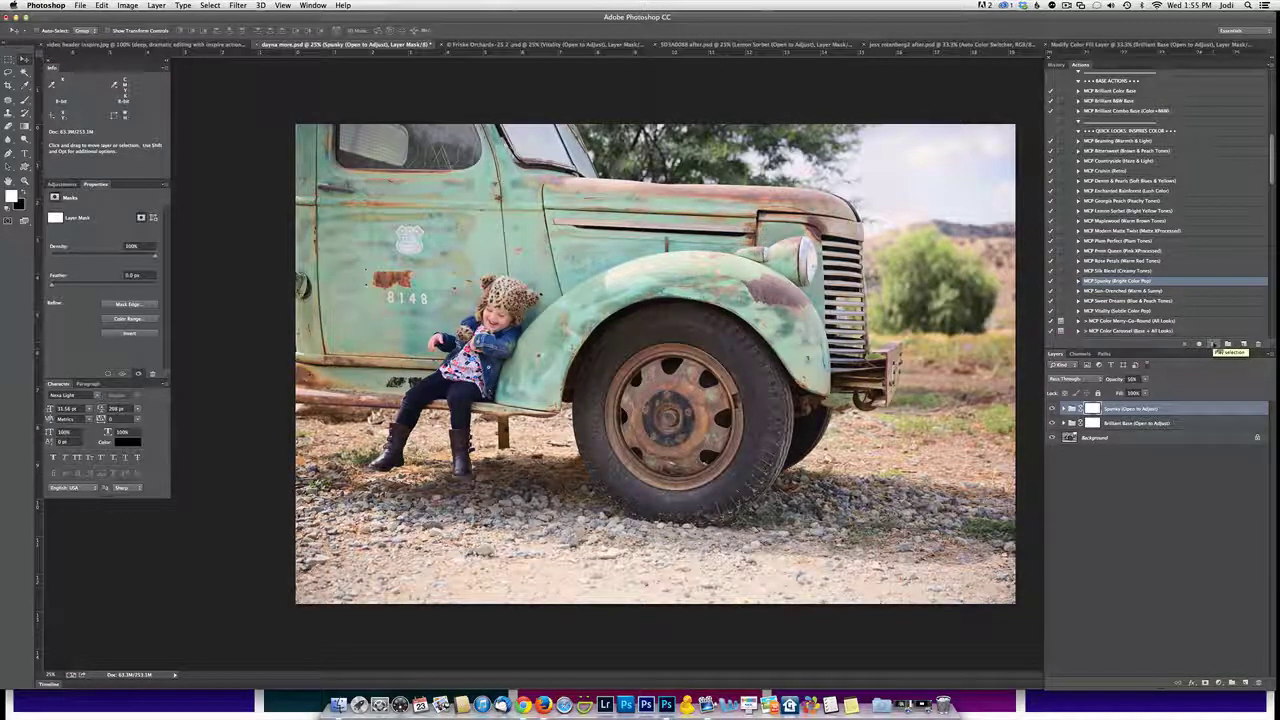
- Run the MCP Drama (Dark & Intense) action and invert the mask of the Drama: Contrast and Pop layer
click(1214, 344)
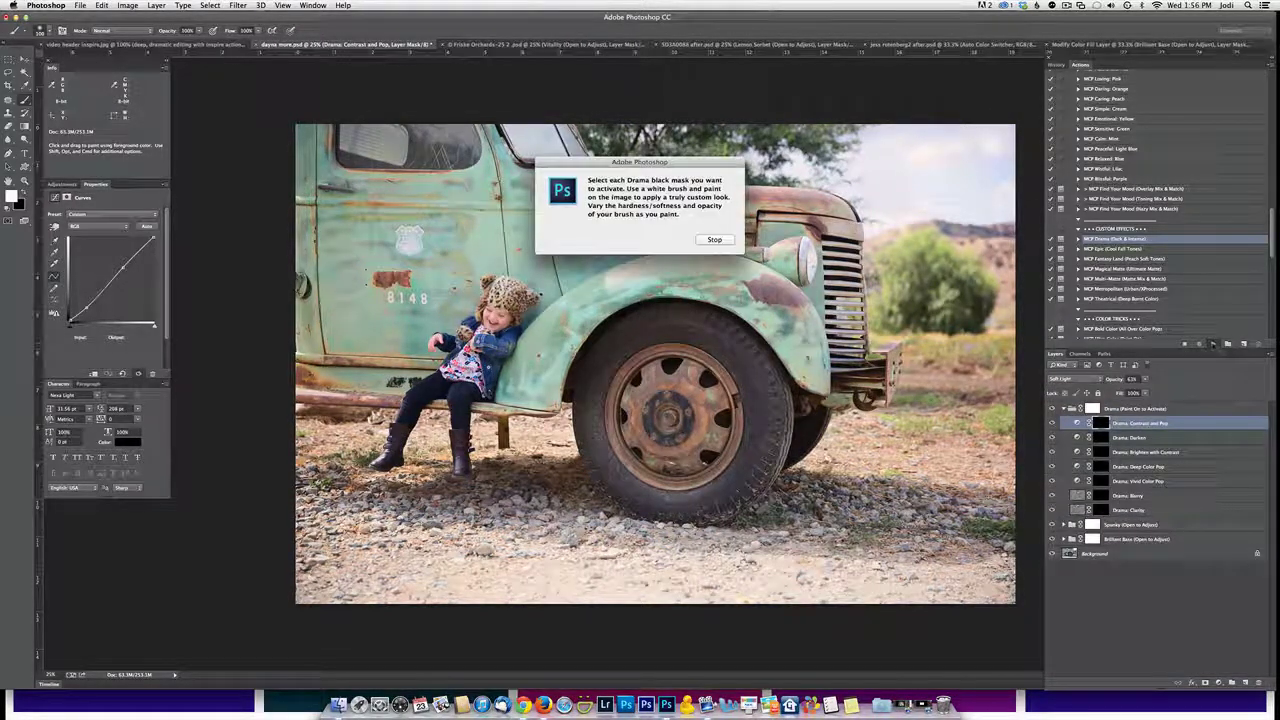
click(710, 240)
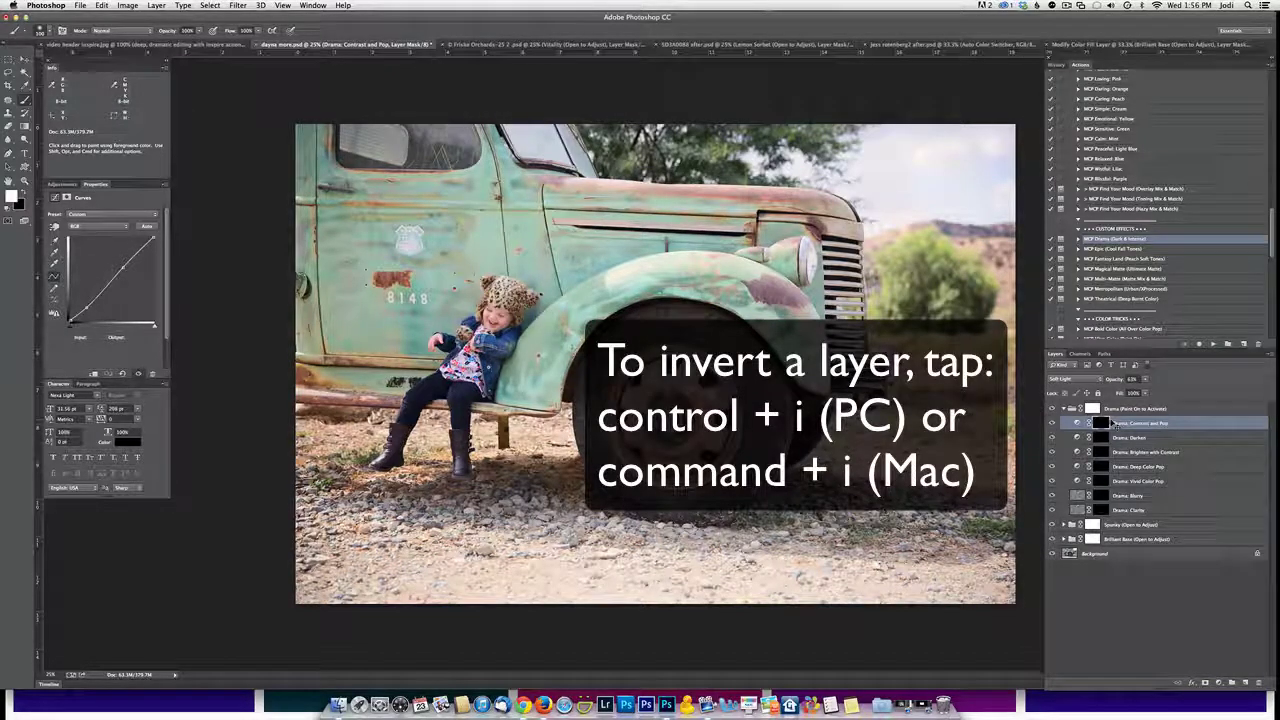
key(super+i)
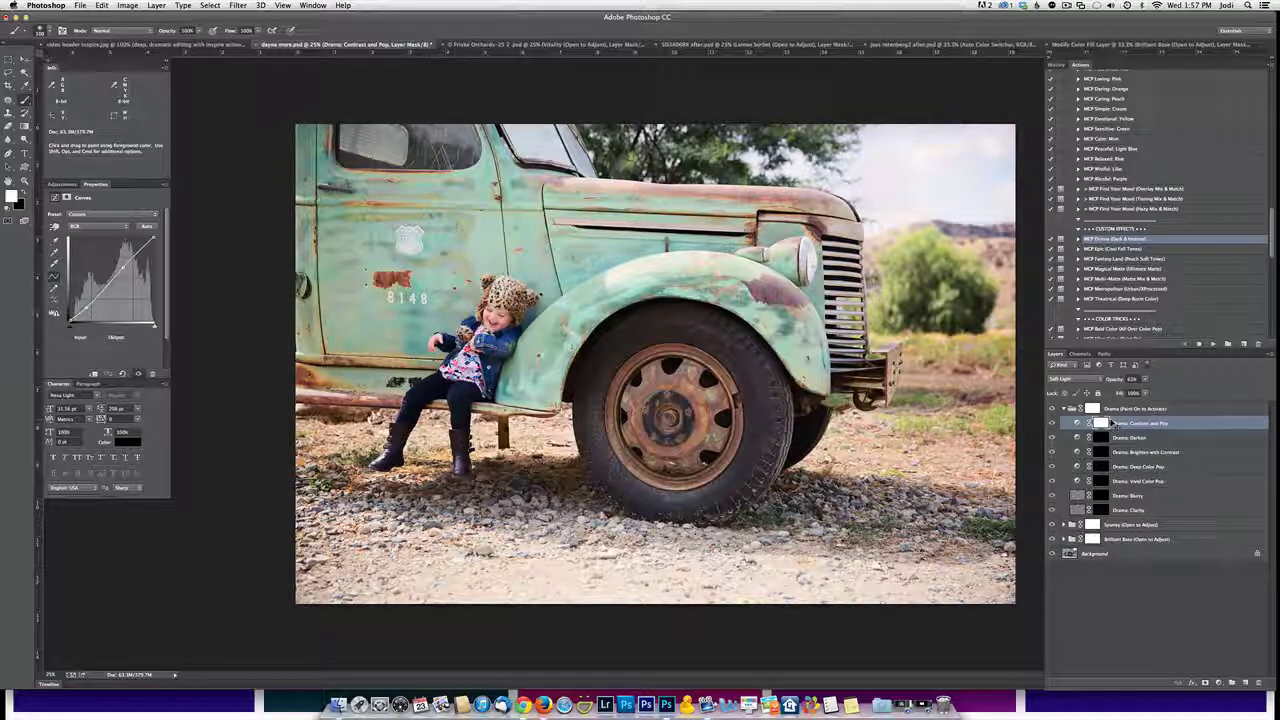
- Enlarge the brush and paint white across the foreground gravel on the Drama: Darken layer's mask
click(1102, 438)
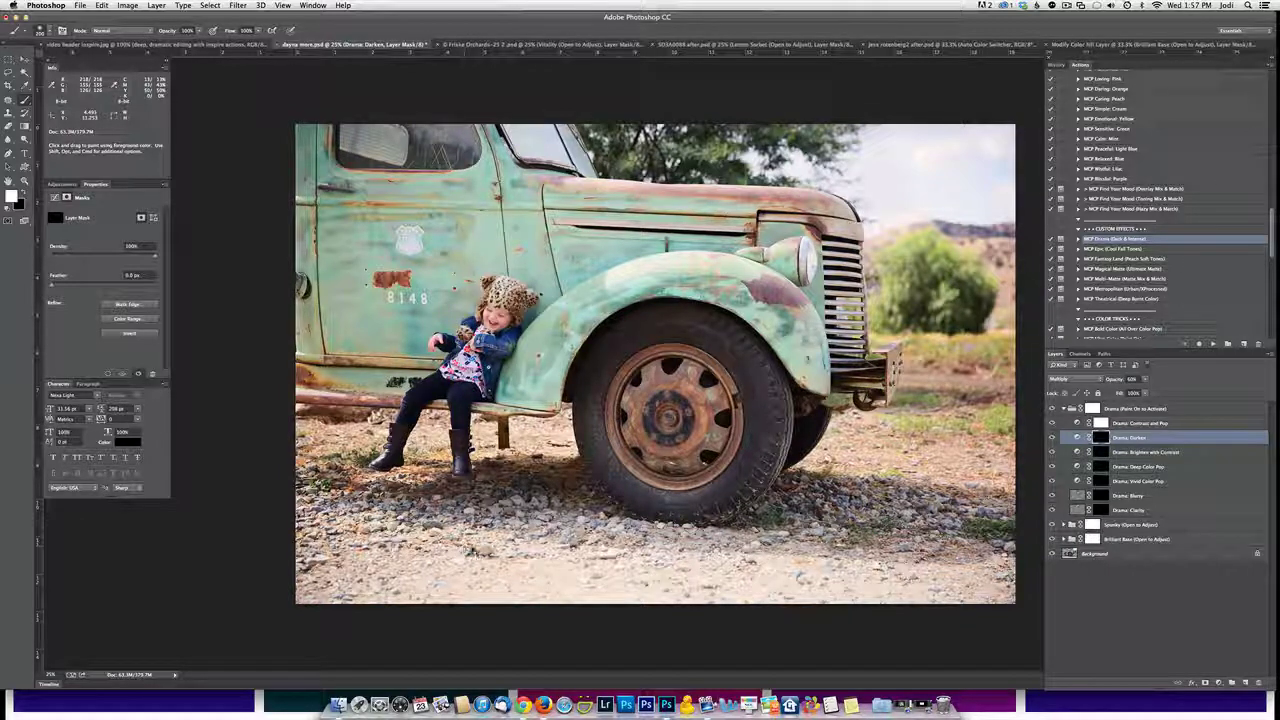
key(bracketright)
key(bracketright)
key(bracketright)
key(bracketright)
key(bracketright)
key(bracketright)
key(bracketright)
key(bracketright)
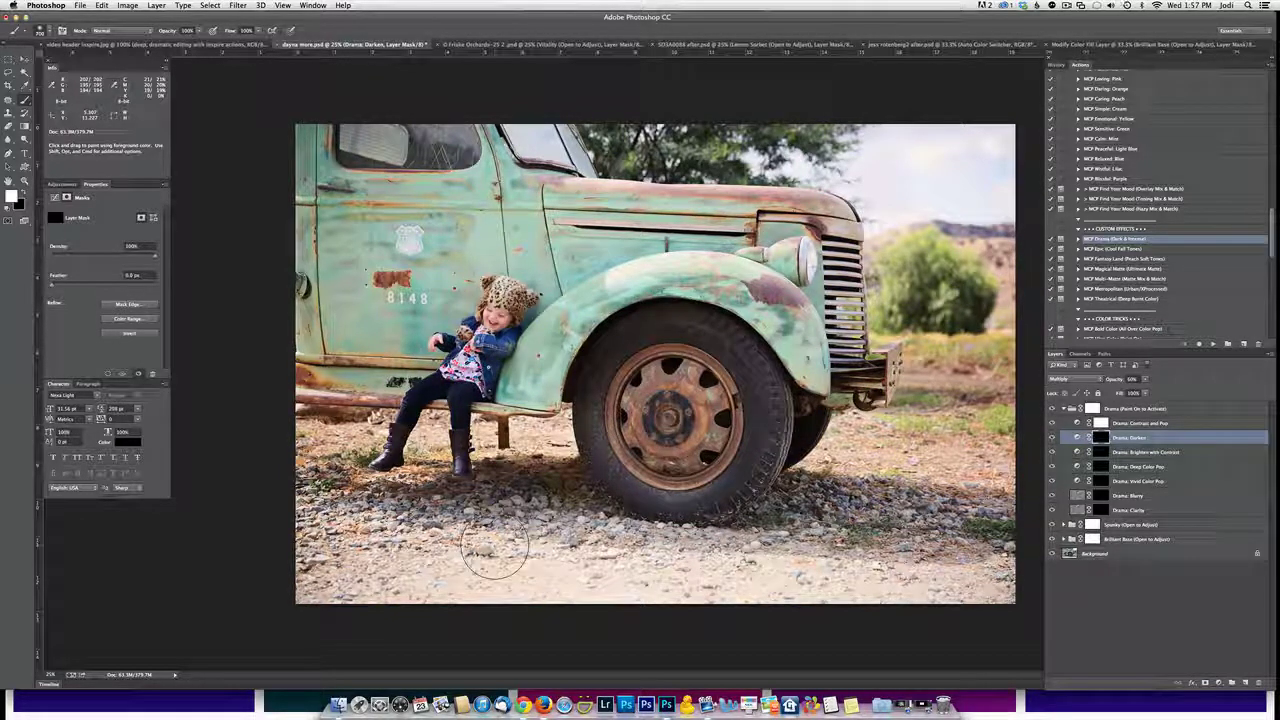
click(494, 552)
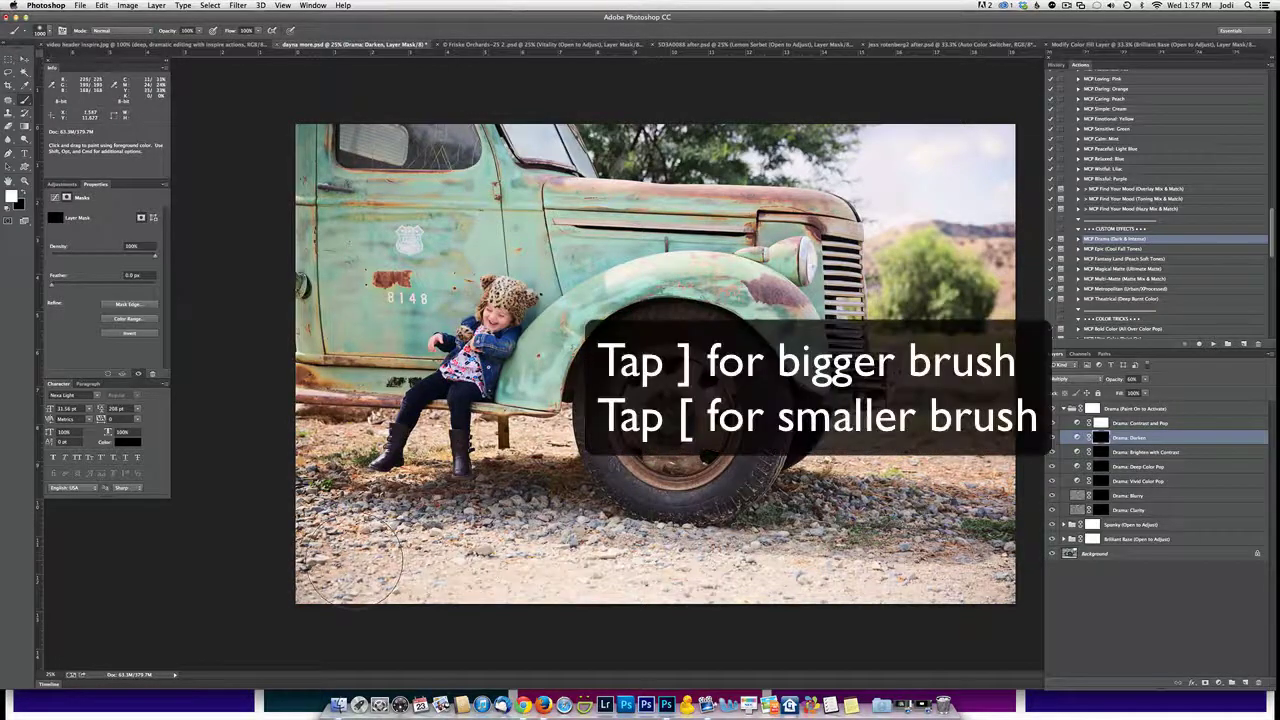
mouse_move(405, 560)
mouse_down()
mouse_move(902, 577)
mouse_move(985, 568)
mouse_up()
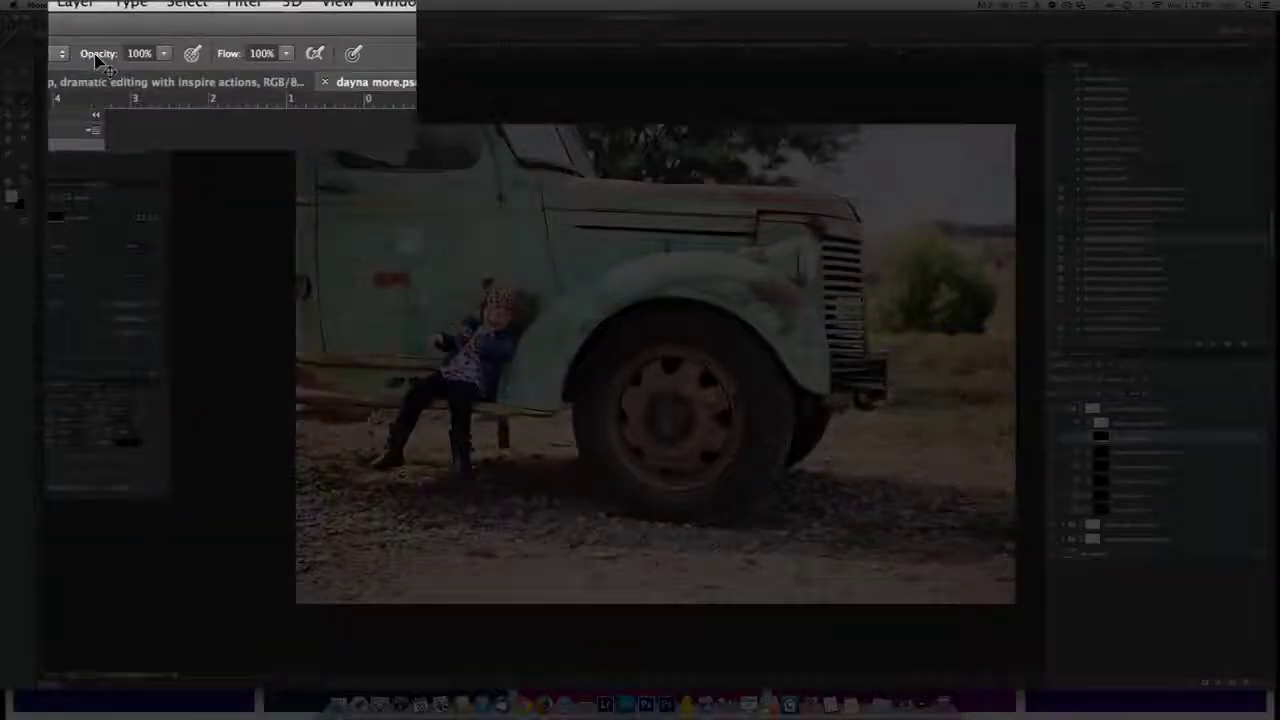
- Keep the brush at 100% opacity and extend the Drama: Darken mask over the sky, the background beside the truck and the remaining ground
click(163, 53)
click(165, 56)
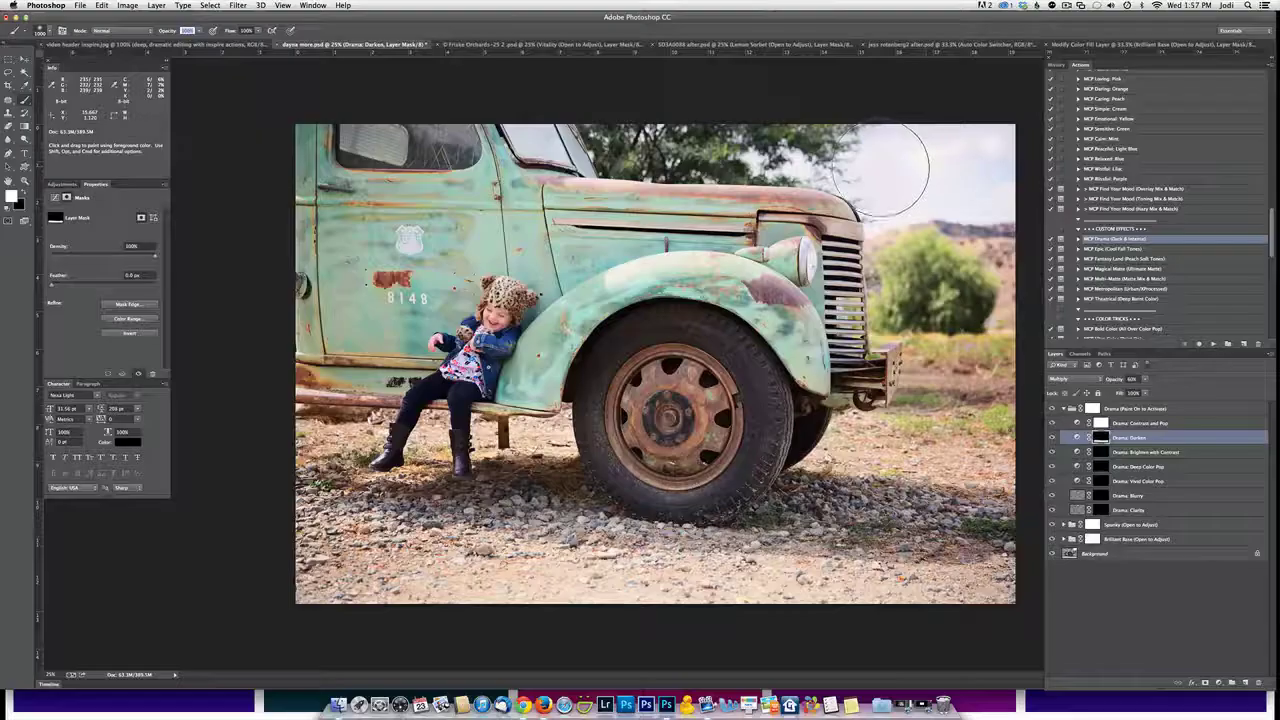
mouse_move(887, 169)
mouse_down()
mouse_move(634, 125)
mouse_move(999, 250)
mouse_move(1012, 366)
mouse_up()
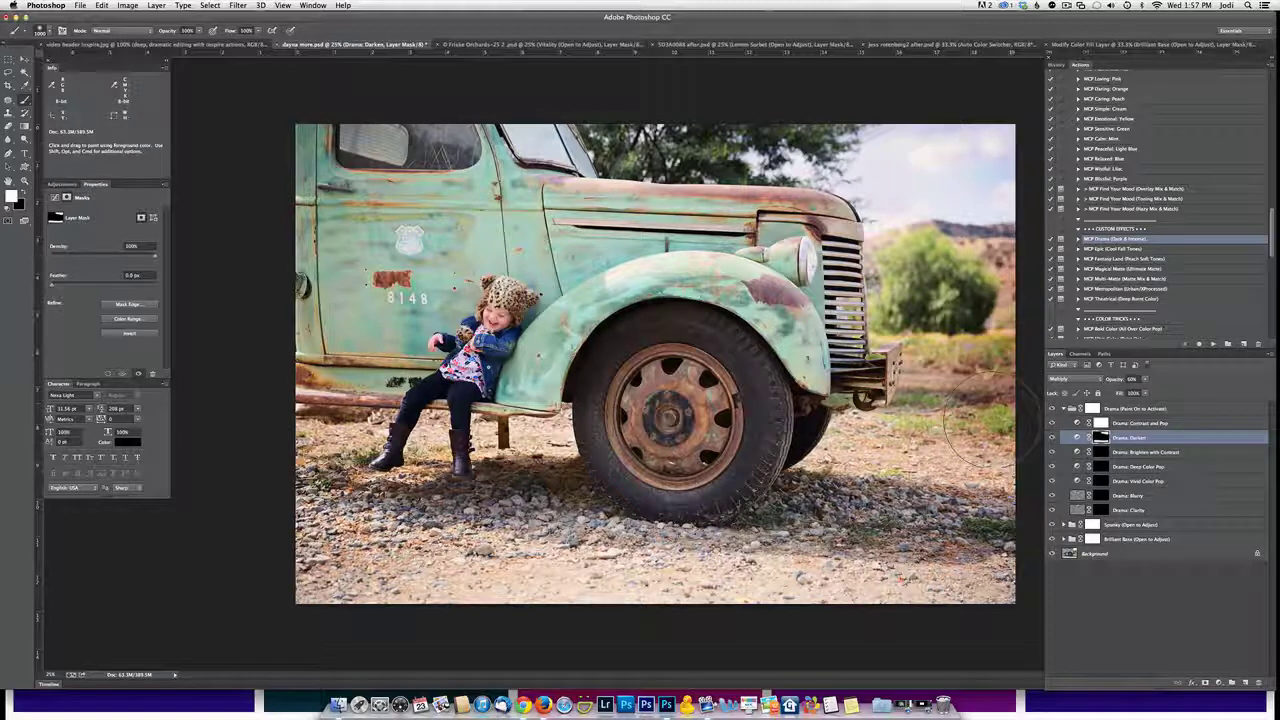
mouse_move(662, 588)
mouse_down()
mouse_move(436, 578)
mouse_move(305, 540)
mouse_up()
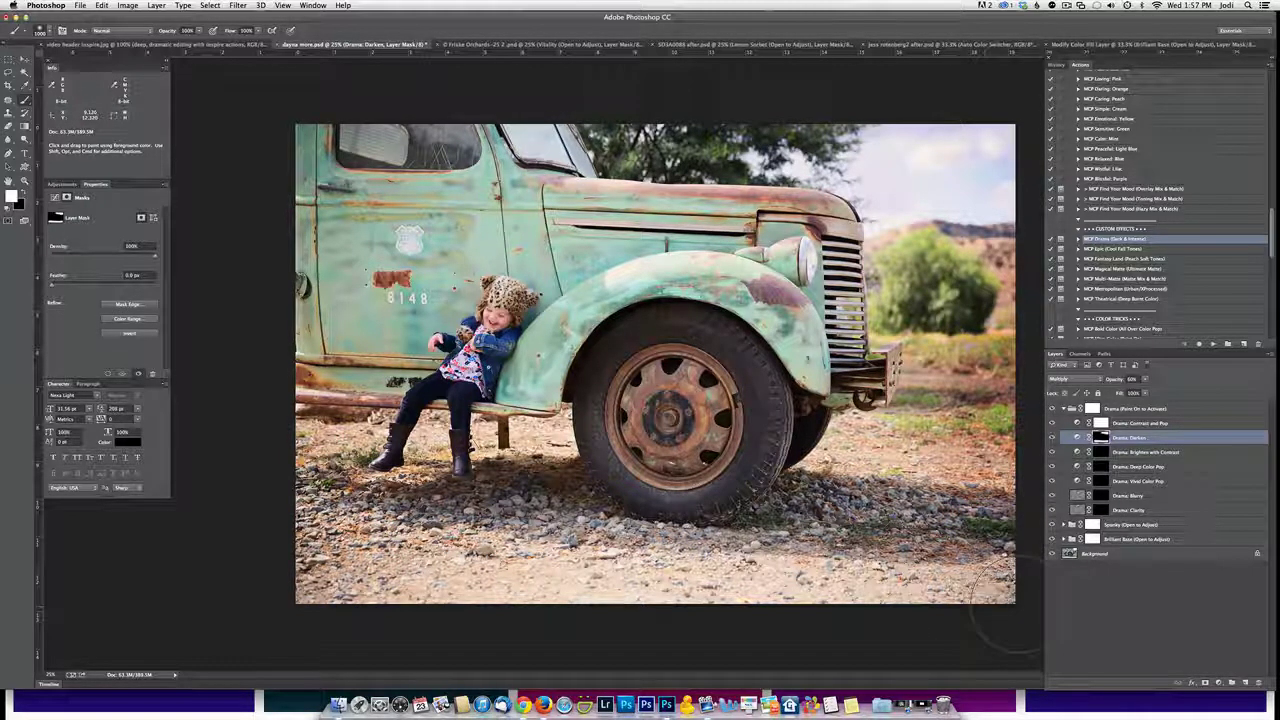
drag(342, 424, 566, 428)
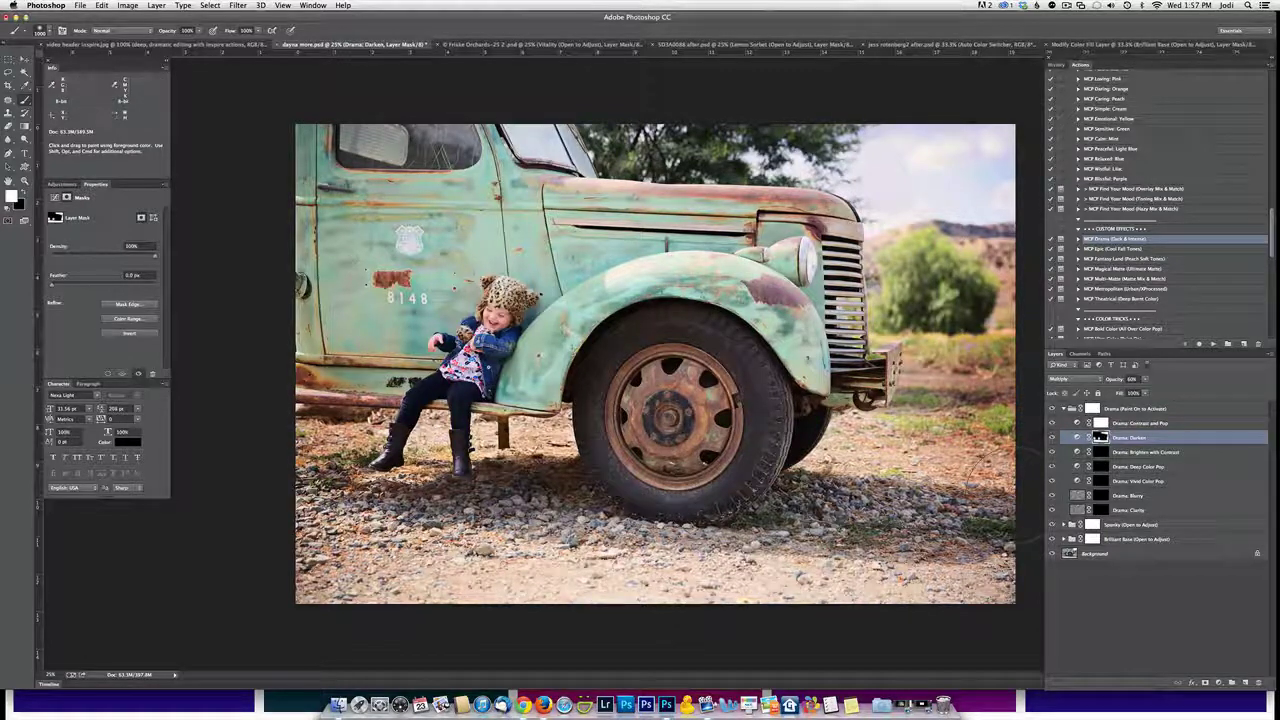
- Target the mask of the Drama: Brighten with Contrast layer and lower the brush opacity for a subtler effect
click(1104, 452)
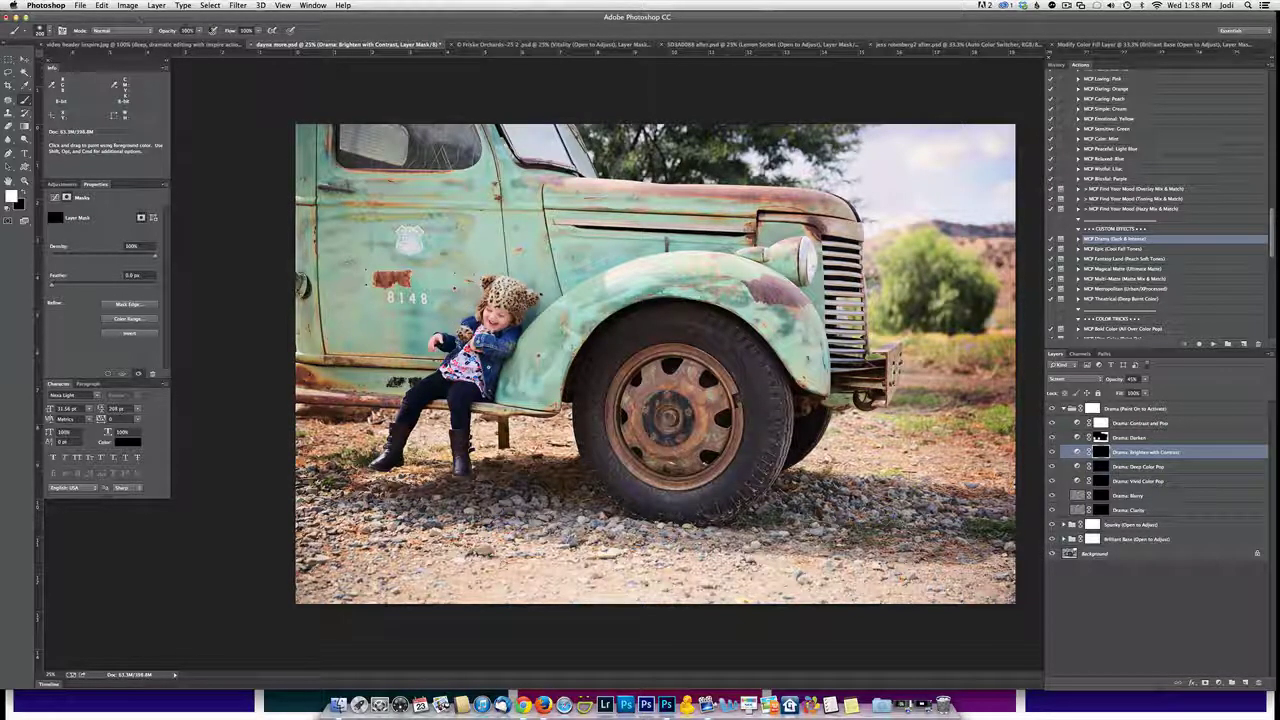
click(199, 30)
drag(200, 40, 127, 52)
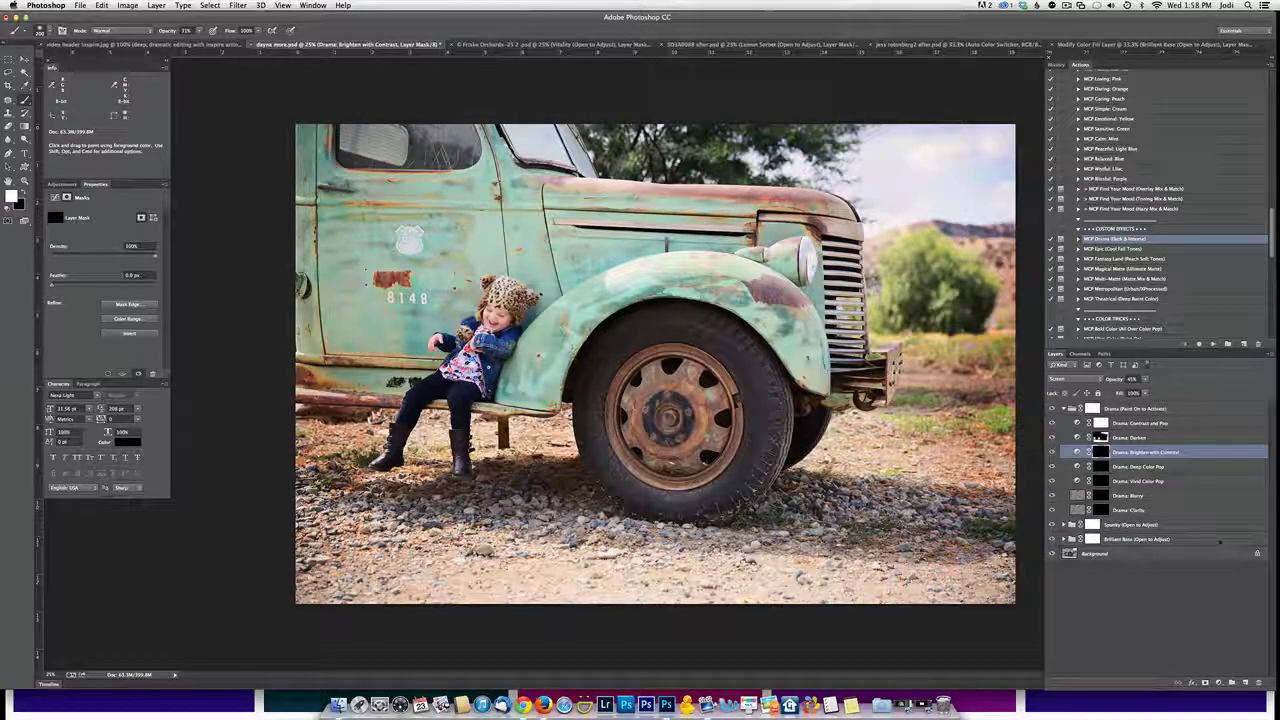
- Paint white at 100% brush opacity over the truck body and wheel rim on the Drama: Deep Color Pop mask
click(1140, 466)
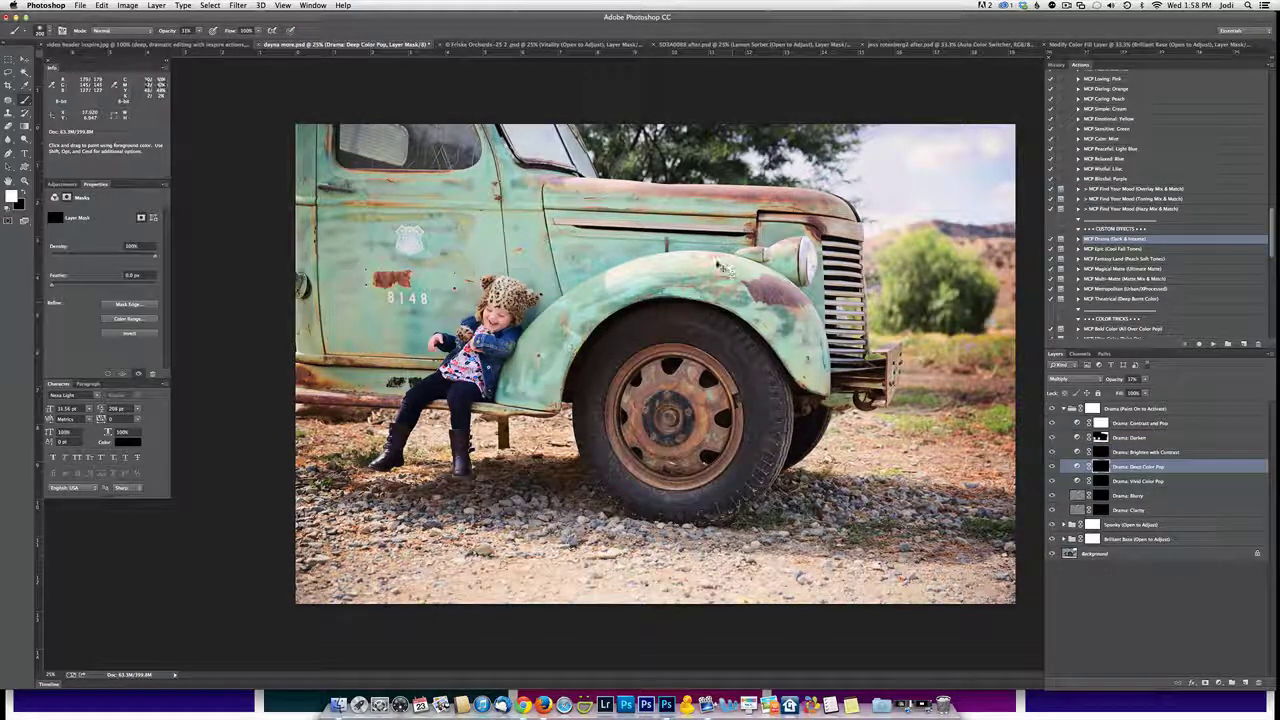
key(0)
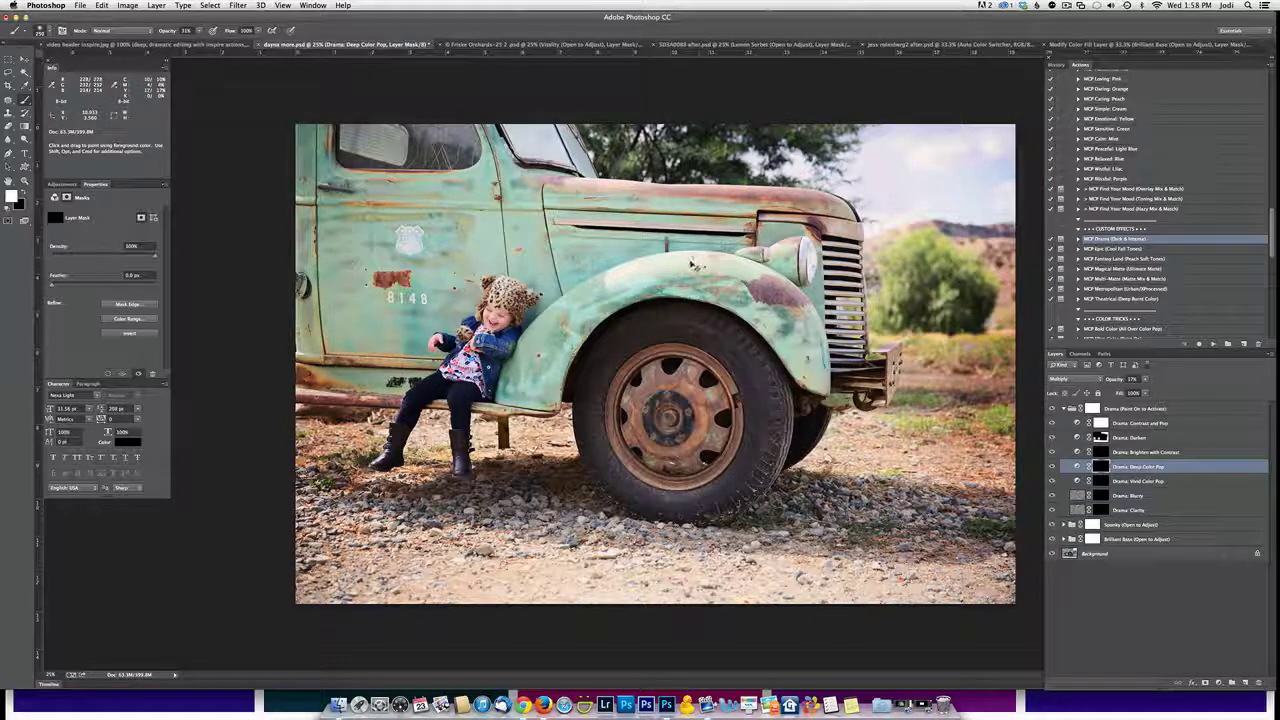
drag(700, 266, 805, 315)
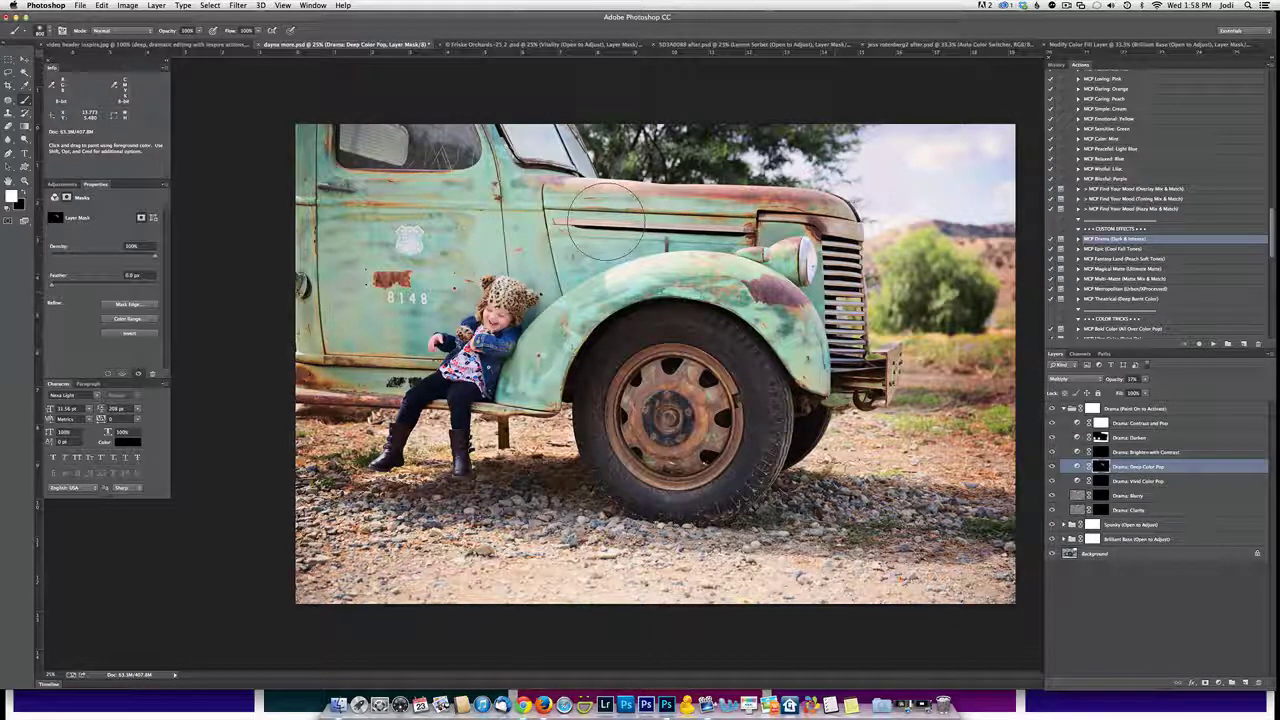
mouse_move(352, 200)
mouse_down()
mouse_move(380, 230)
mouse_move(360, 300)
mouse_move(400, 350)
mouse_move(420, 340)
mouse_move(345, 352)
mouse_move(375, 340)
mouse_up()
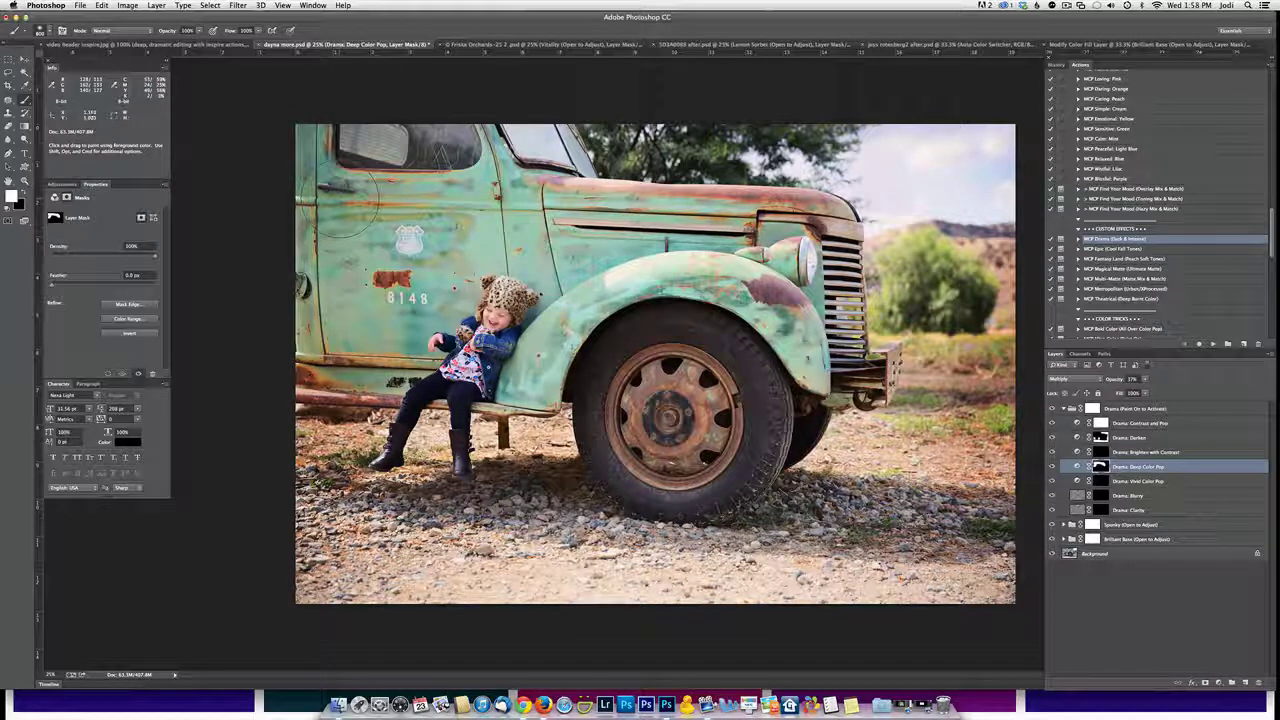
key([)
mouse_move(497, 151)
mouse_down()
mouse_move(550, 162)
mouse_move(505, 190)
mouse_move(613, 280)
mouse_move(804, 304)
mouse_move(805, 377)
mouse_move(828, 298)
mouse_up()
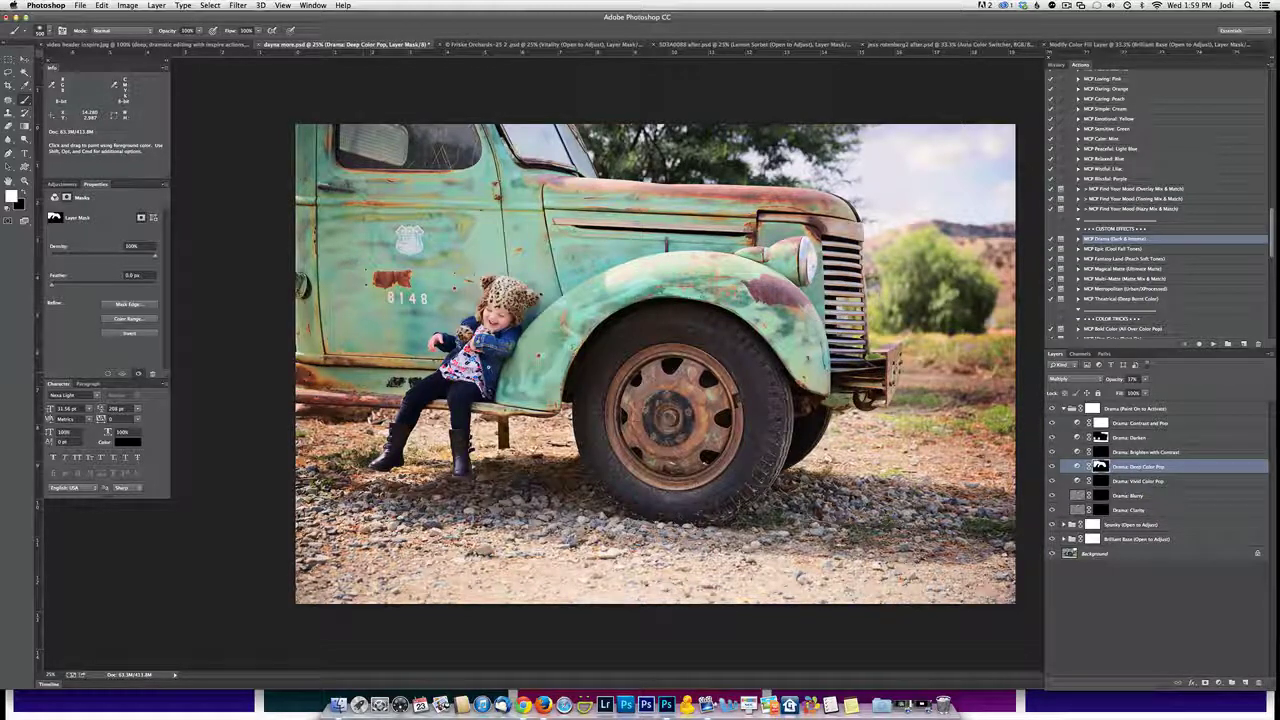
drag(677, 413, 661, 378)
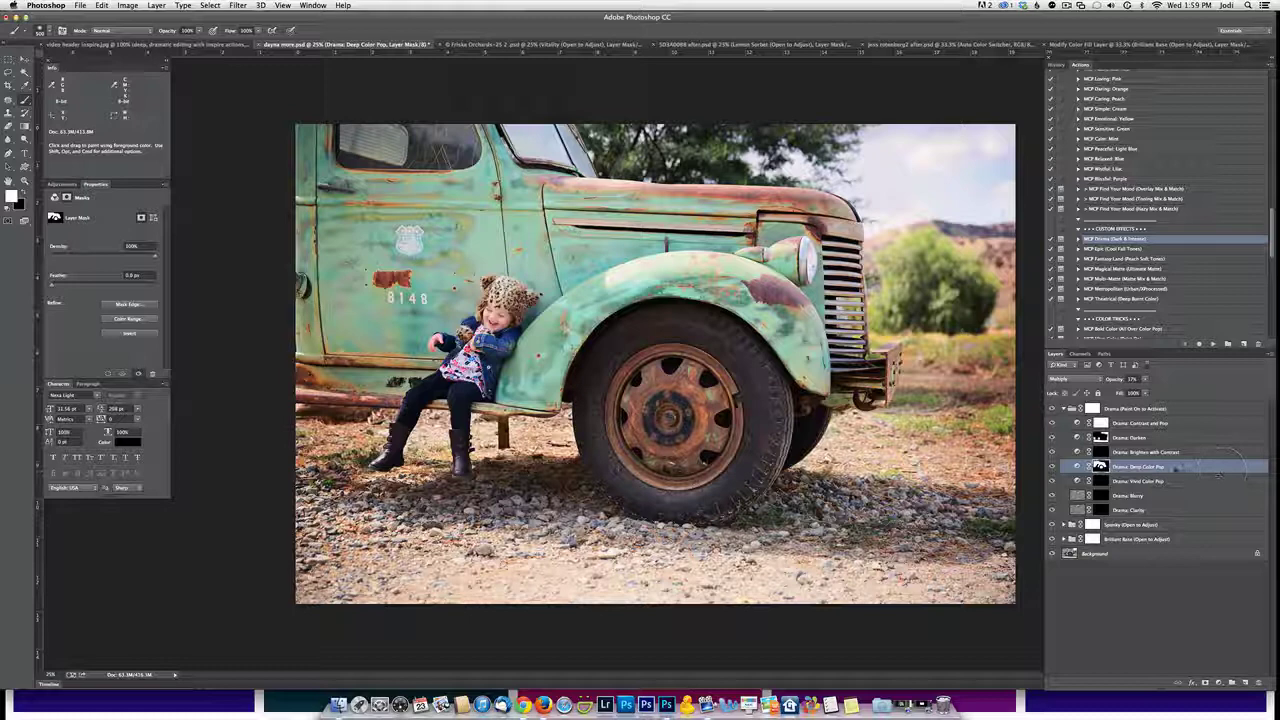
- Copy the Drama: Deep Color Pop mask onto the Drama: Vivid Color Pop layer, replacing its existing mask
click(1170, 483)
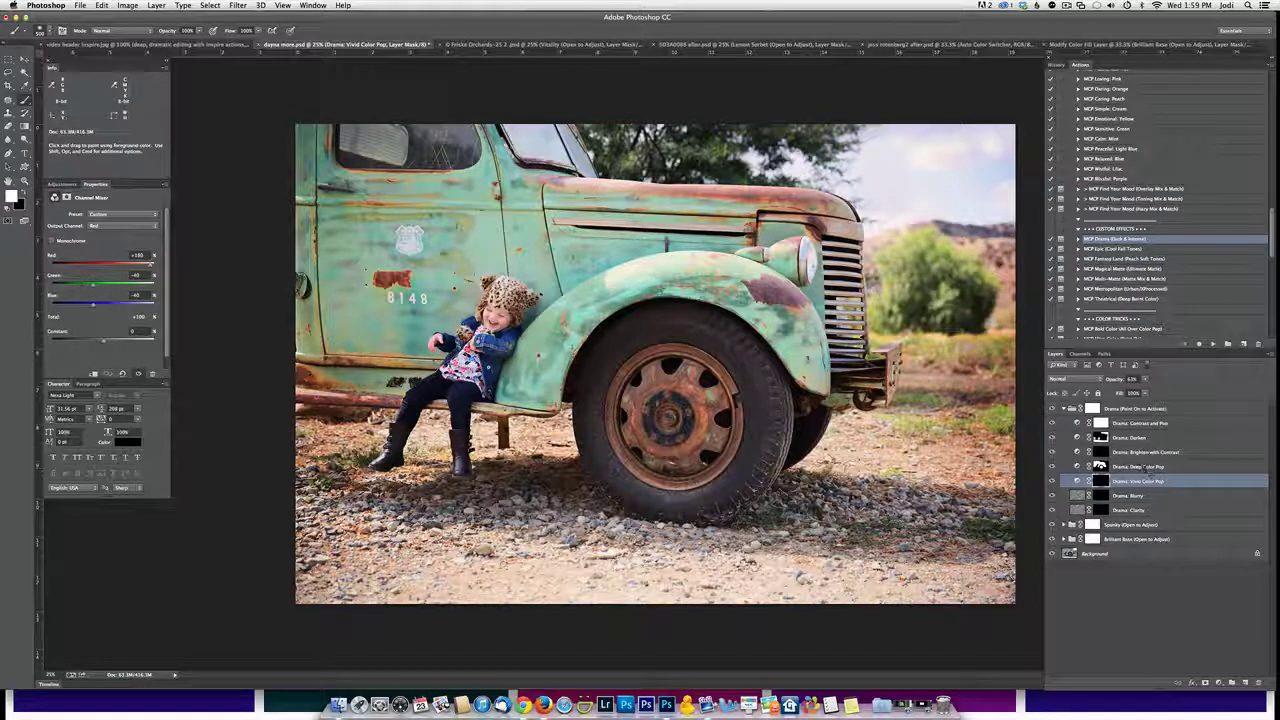
click(1145, 467)
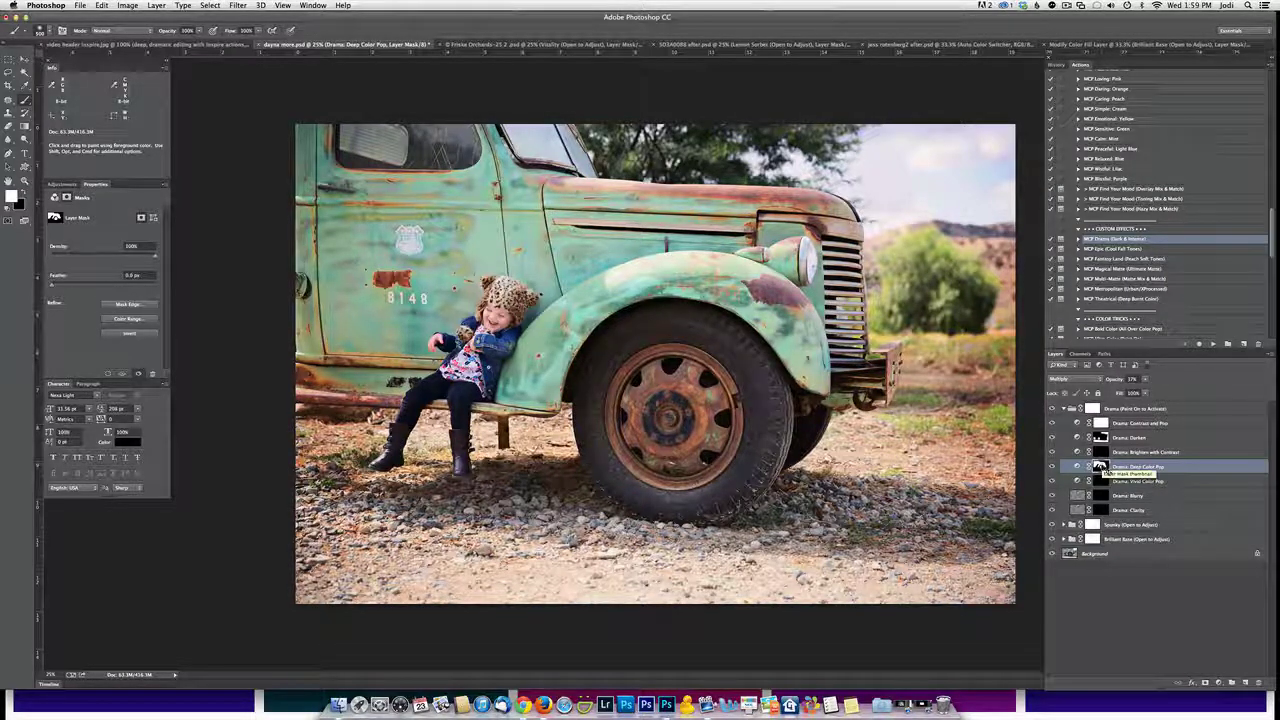
drag(1102, 468, 1100, 482)
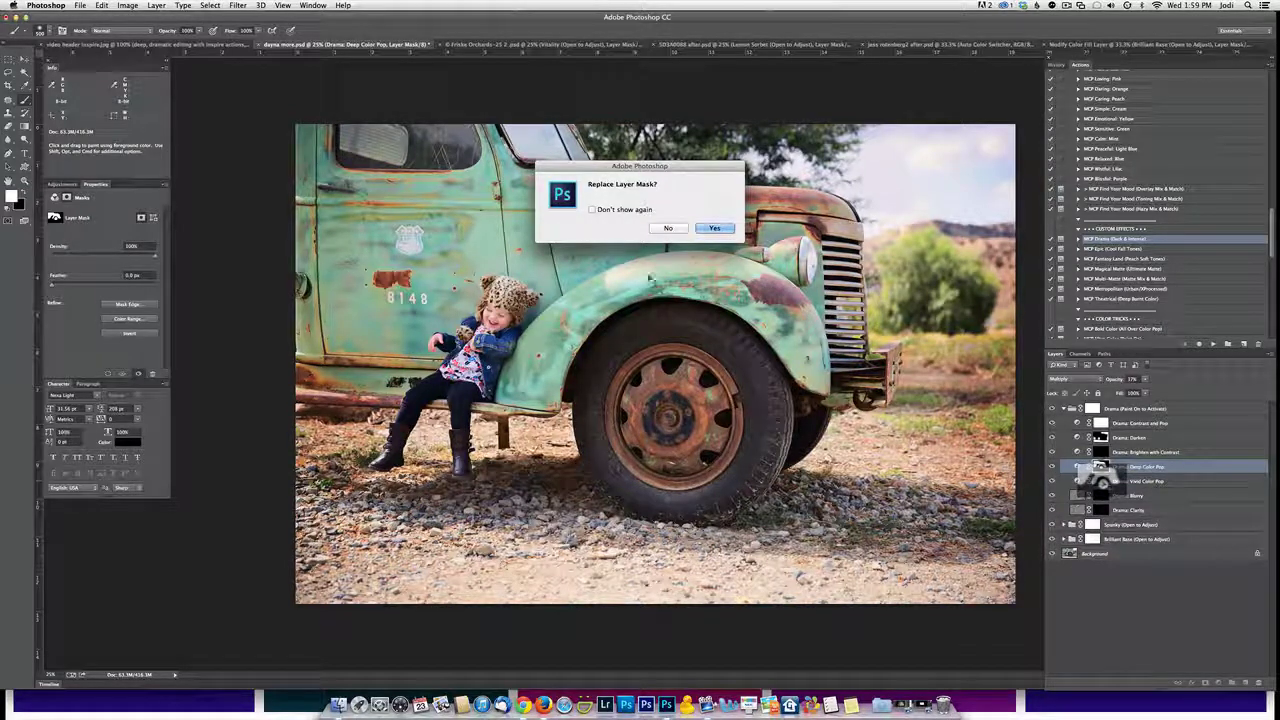
click(720, 228)
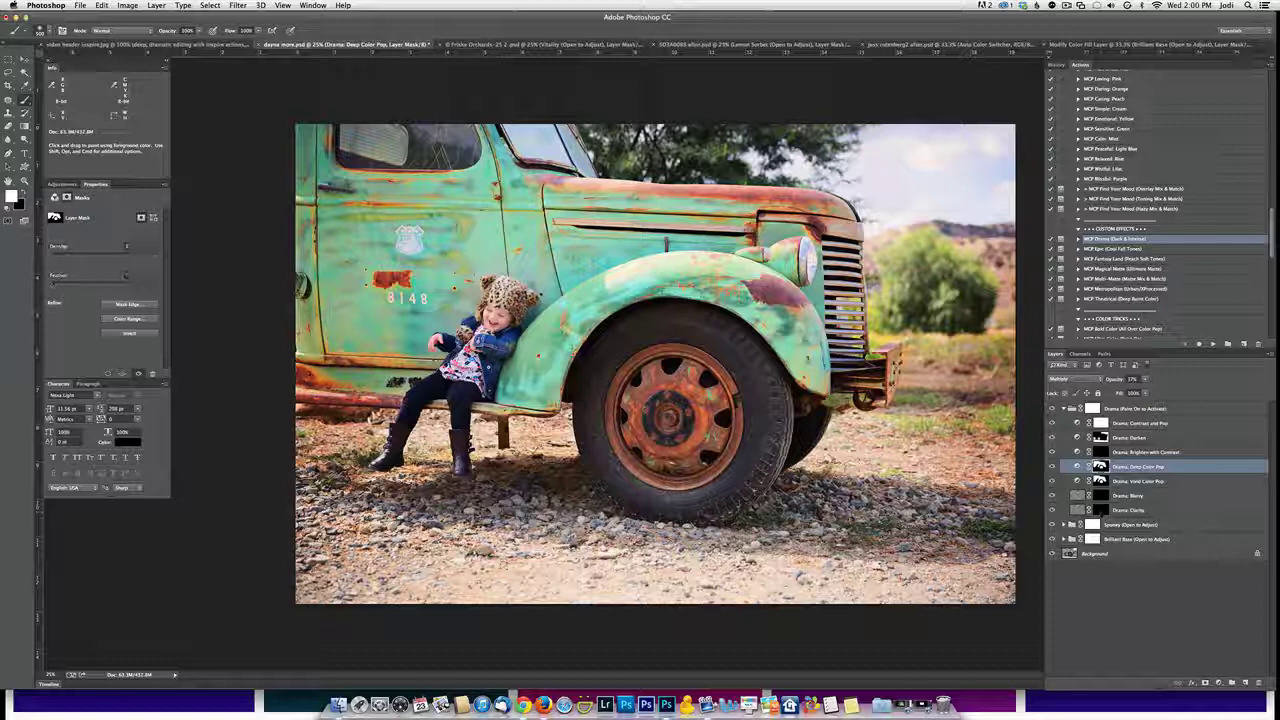
- Paint white over the truck body and wheel on the Drama: Clarity mask, enlarging the brush for wider coverage
click(1130, 510)
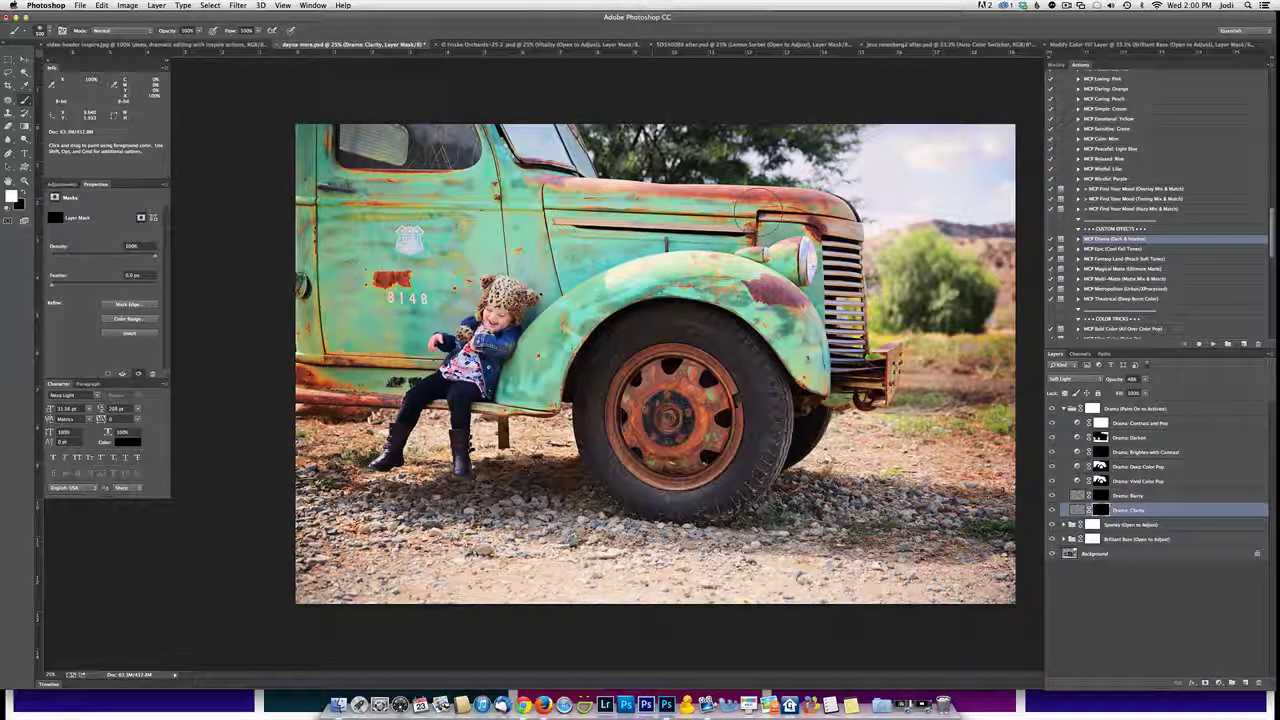
mouse_move(759, 210)
mouse_down()
mouse_move(806, 308)
mouse_move(881, 368)
mouse_move(770, 271)
mouse_up()
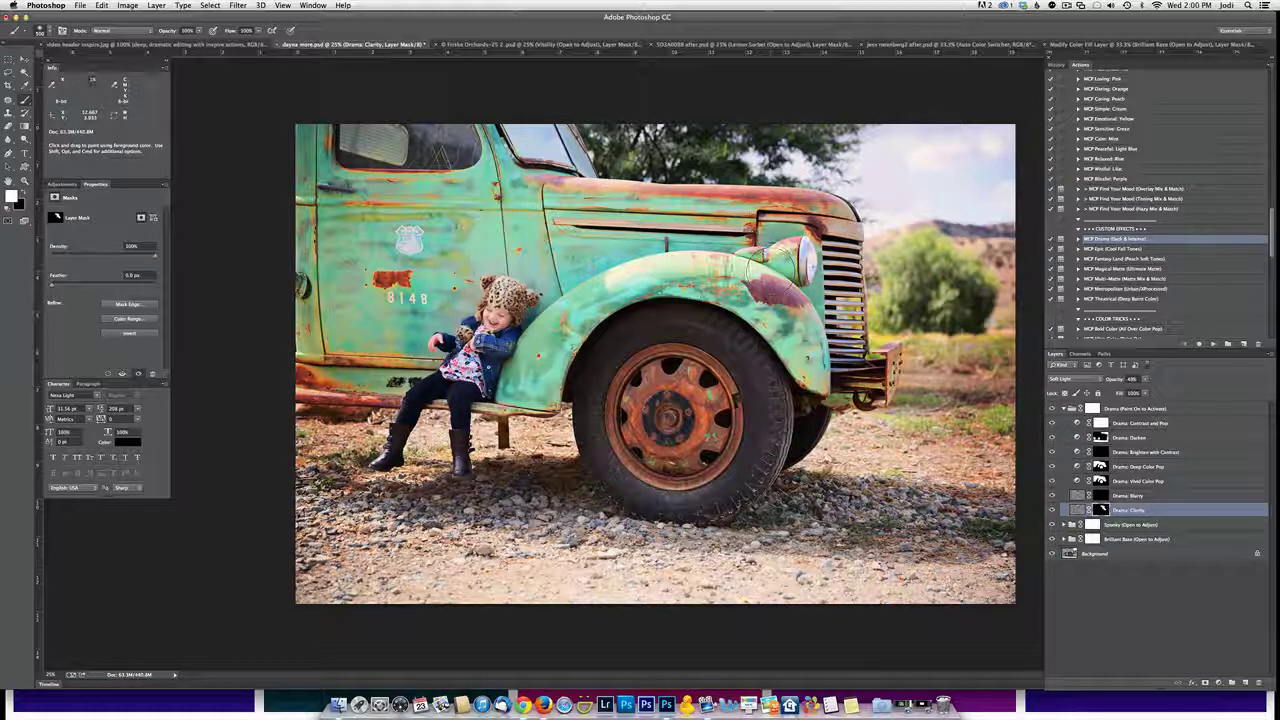
key(])
key(])
key(])
key(])
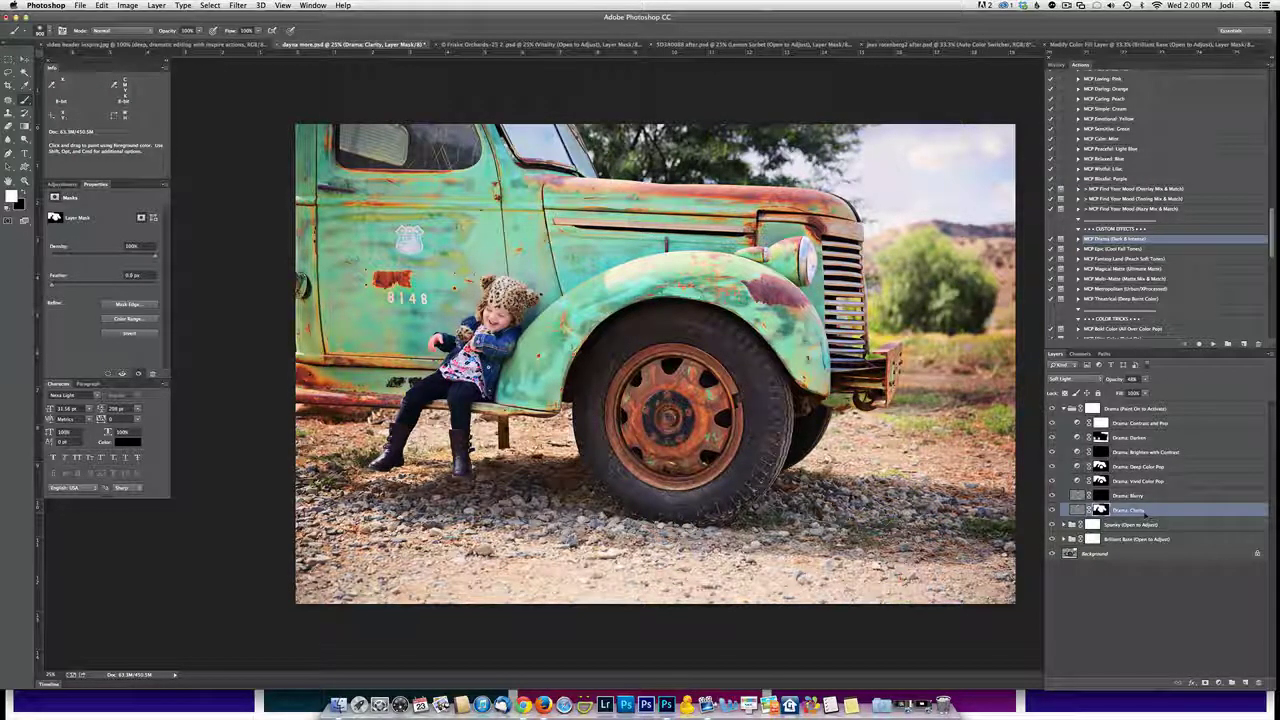
- Strengthen the clarity effect on the truck by adjusting the Drama: Clarity opacity and duplicating the layer with its mask
click(1130, 379)
drag(1120, 380, 1183, 386)
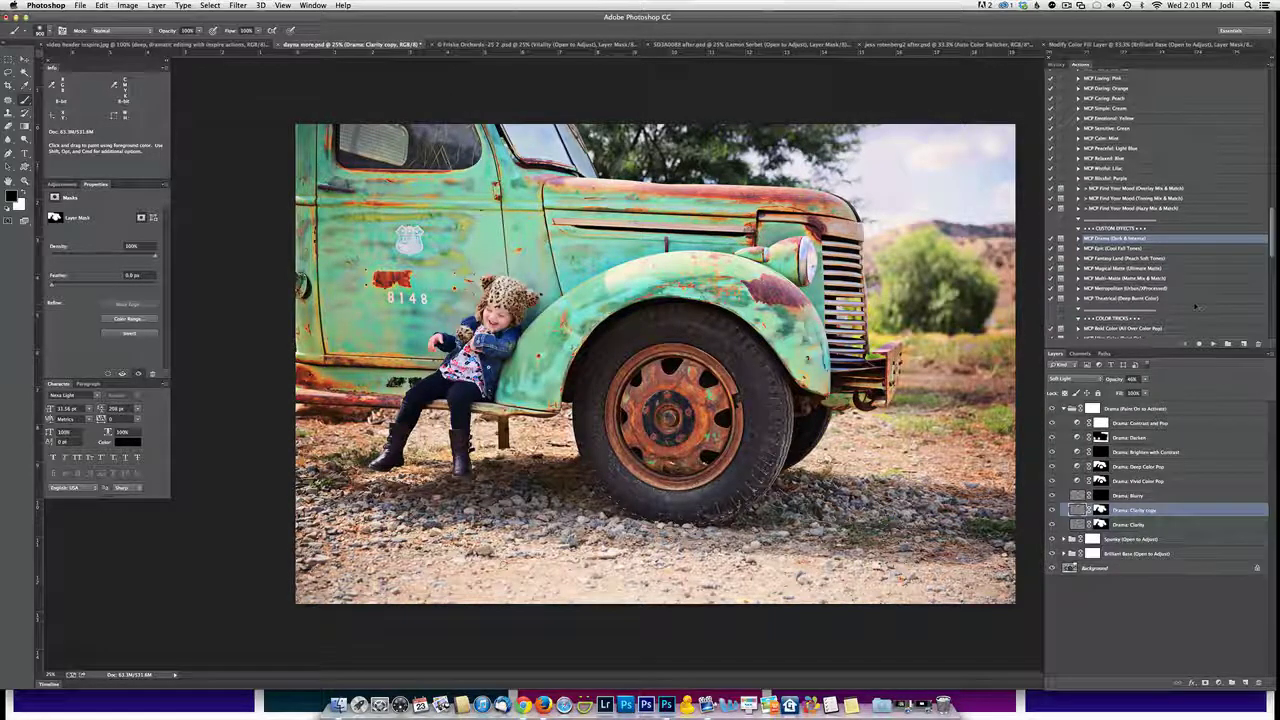
- Run the MCP Ultra Color (Paint On) action and dismiss its instructions
scroll(1196, 308, down, 1)
click(1125, 317)
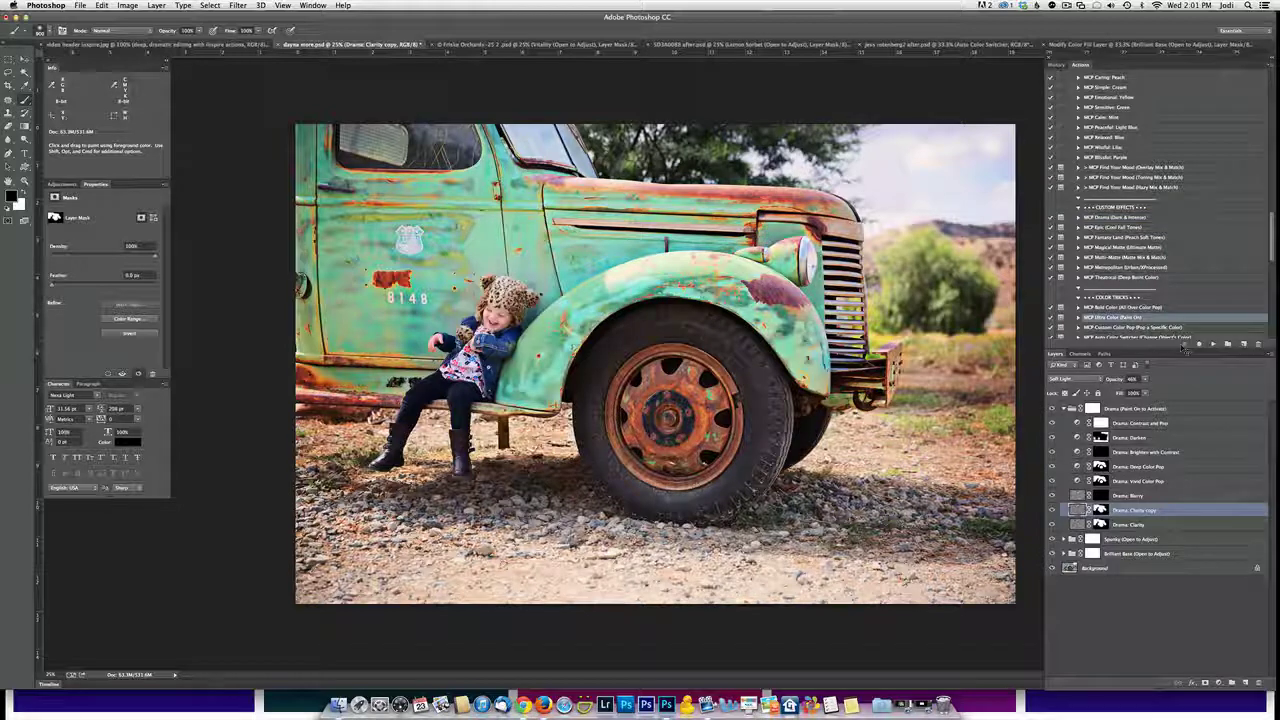
click(1213, 343)
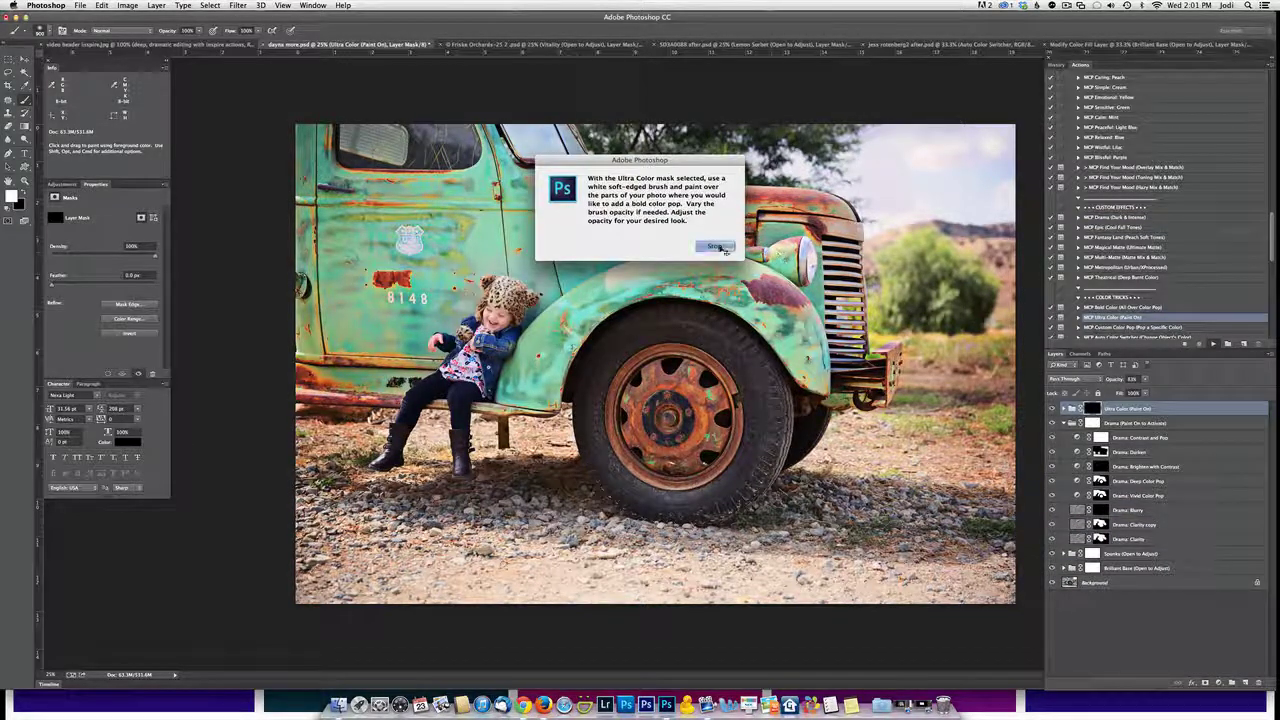
click(716, 248)
- Paint white over the truck body and wheel rim on the Ultra Color mask and set the group's opacity to 40%
mouse_move(608, 260)
mouse_down()
mouse_move(757, 271)
mouse_move(811, 311)
mouse_move(770, 272)
mouse_move(542, 221)
mouse_move(470, 172)
mouse_move(377, 194)
mouse_move(400, 262)
mouse_move(362, 318)
mouse_move(320, 340)
mouse_move(342, 338)
mouse_up()
click(678, 414)
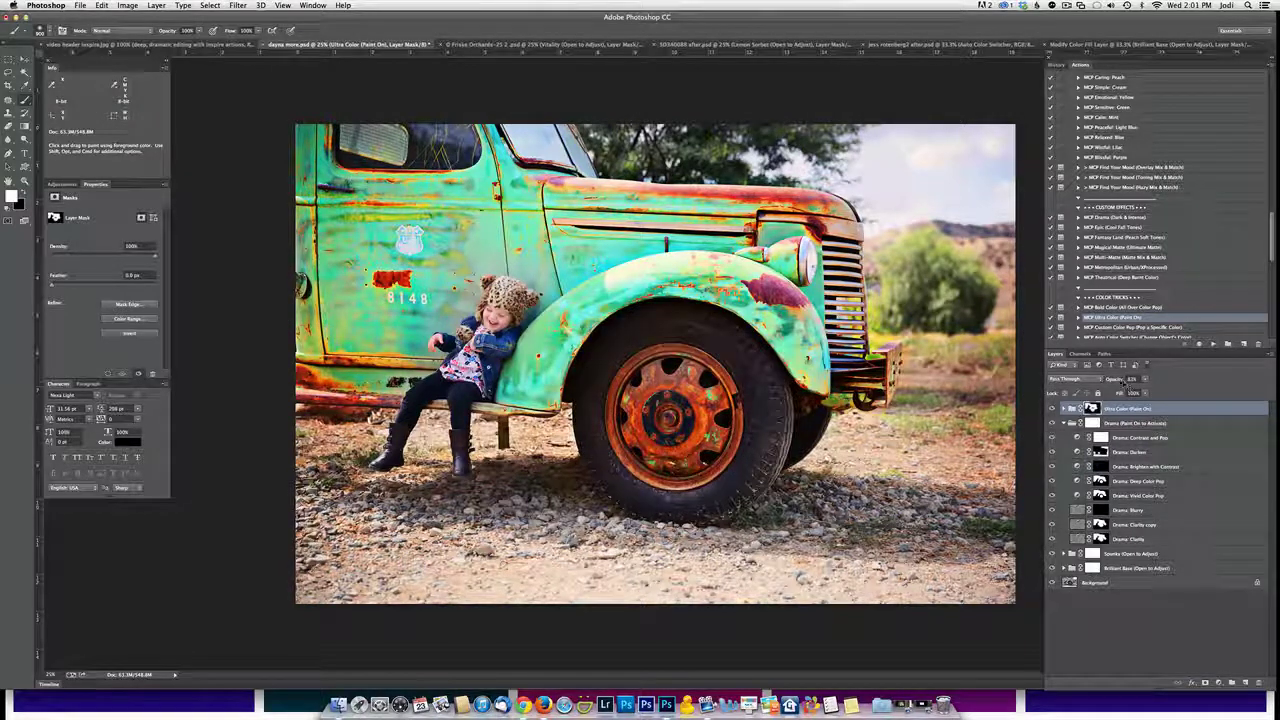
click(1117, 380)
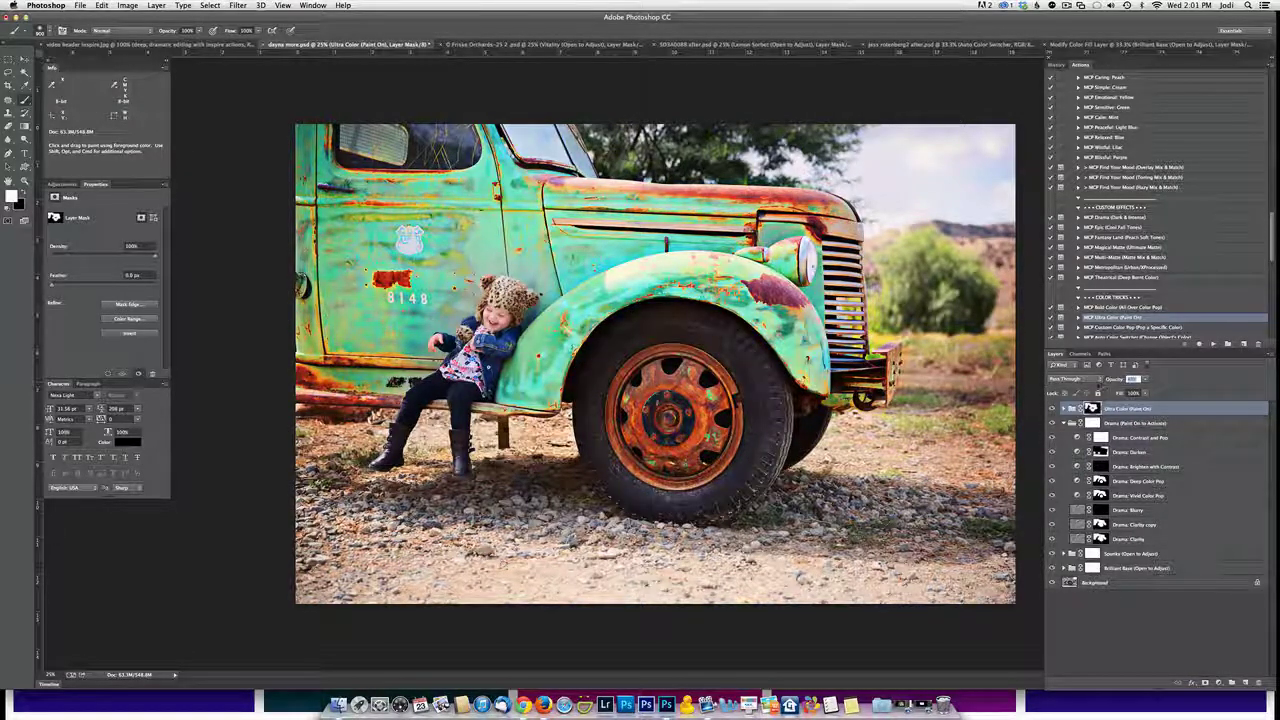
text(40)
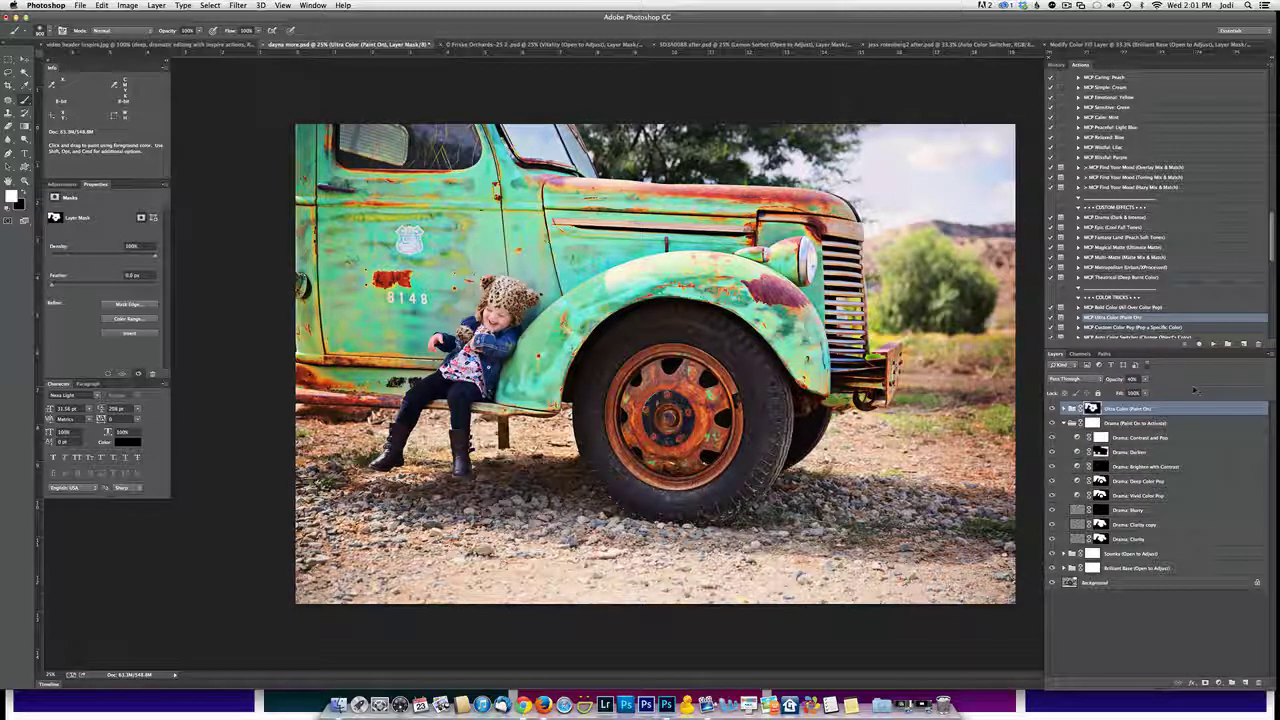
- Run the MCP Classic Vignette action from the Polish Your Images set to darken the photo's edges
scroll(1197, 301, down, 10)
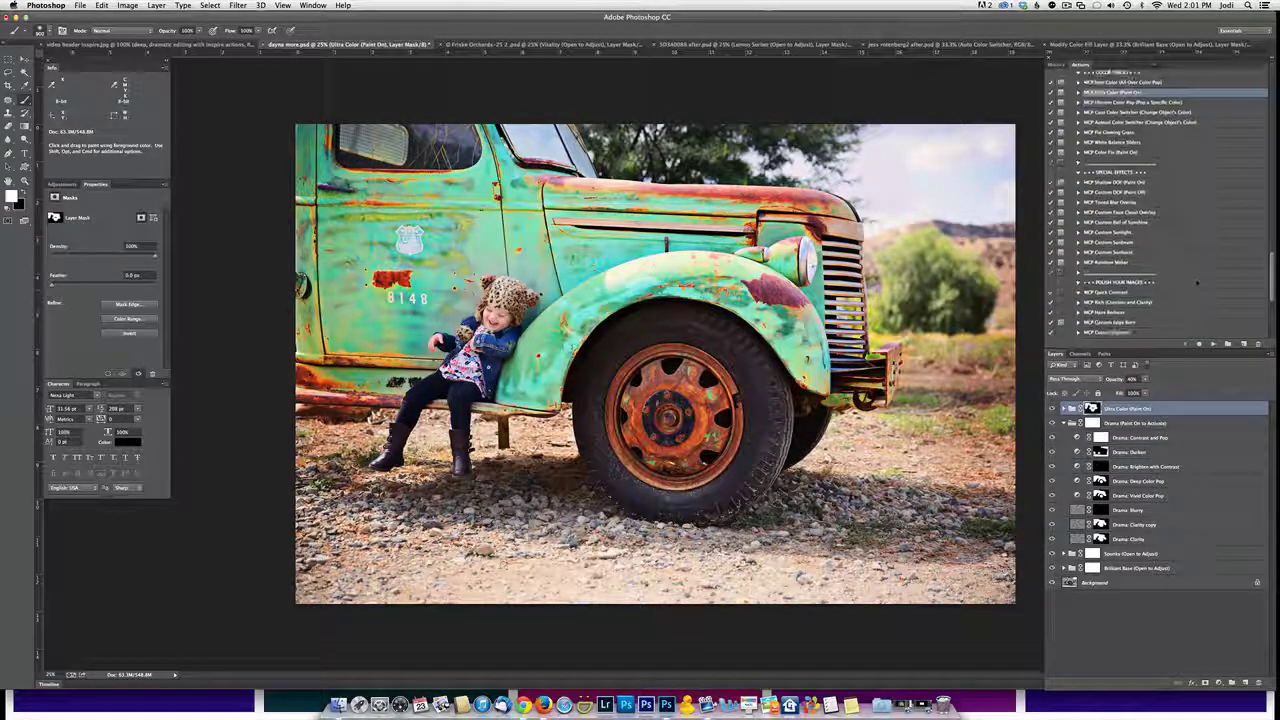
scroll(1198, 301, down, 2)
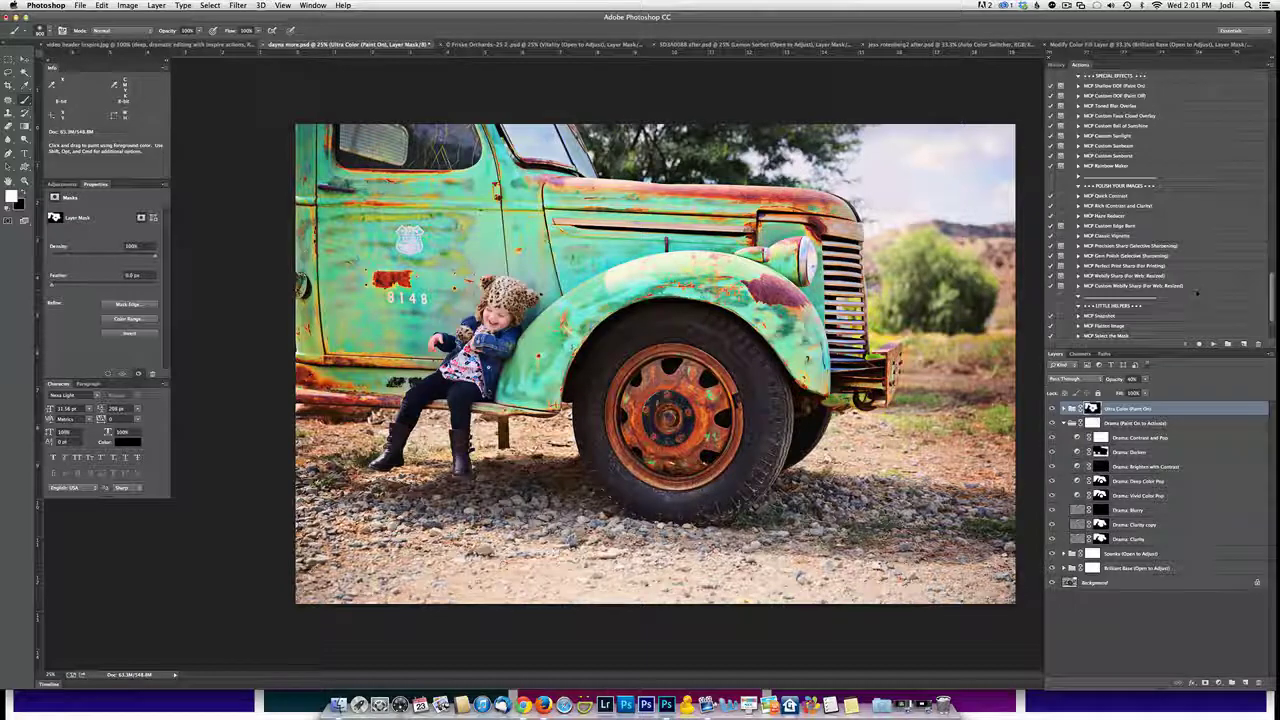
click(1130, 235)
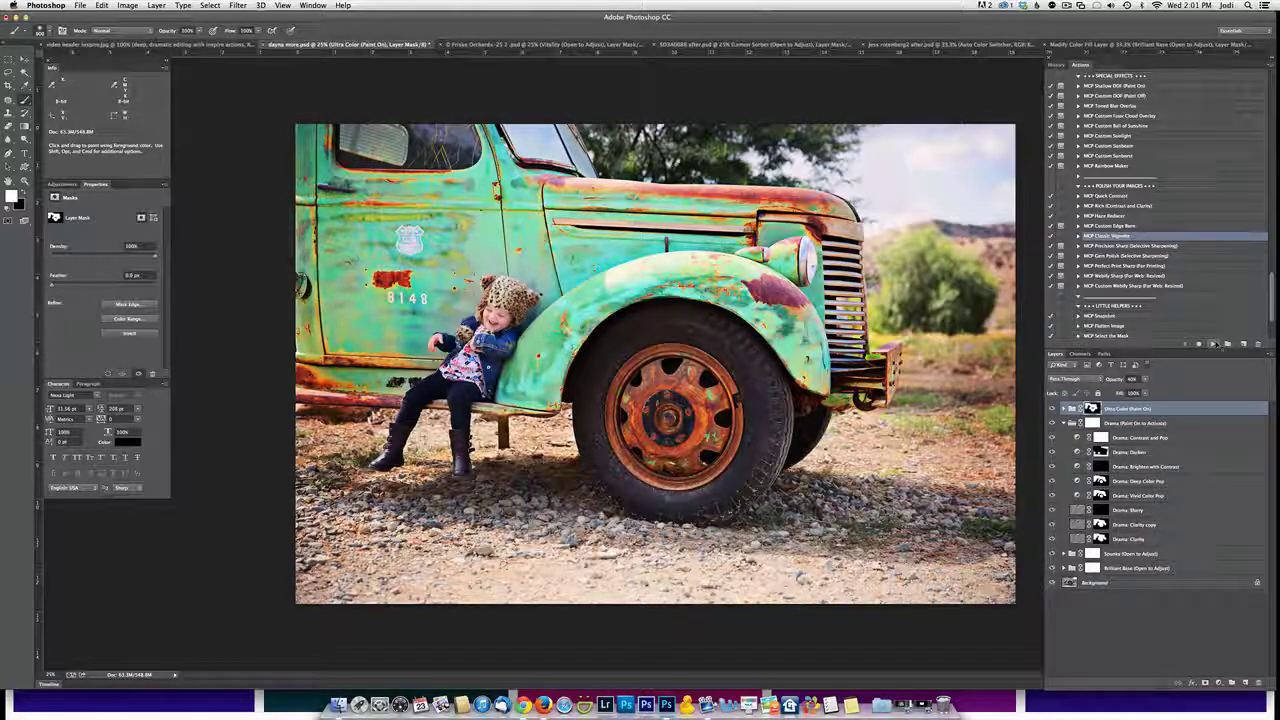
click(1214, 343)
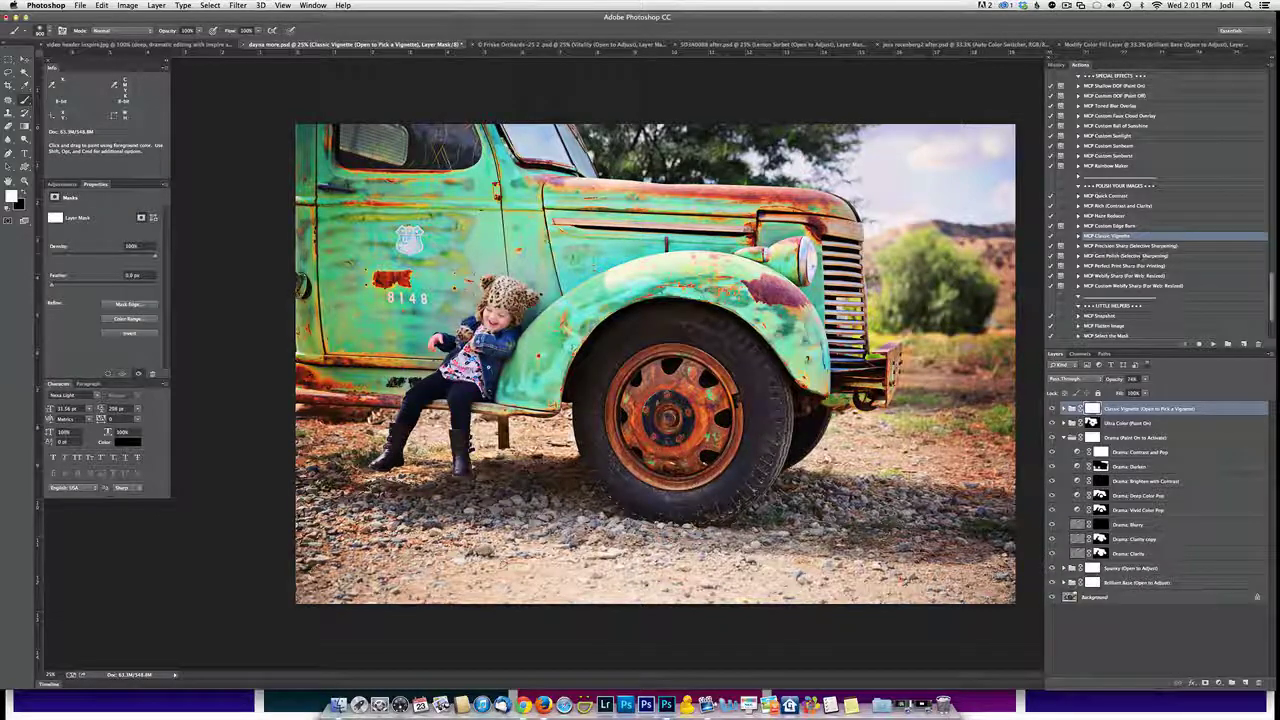
- Run the MCP Perfect Print Sharp (For Printing) action and dismiss its message
click(1126, 266)
click(1213, 343)
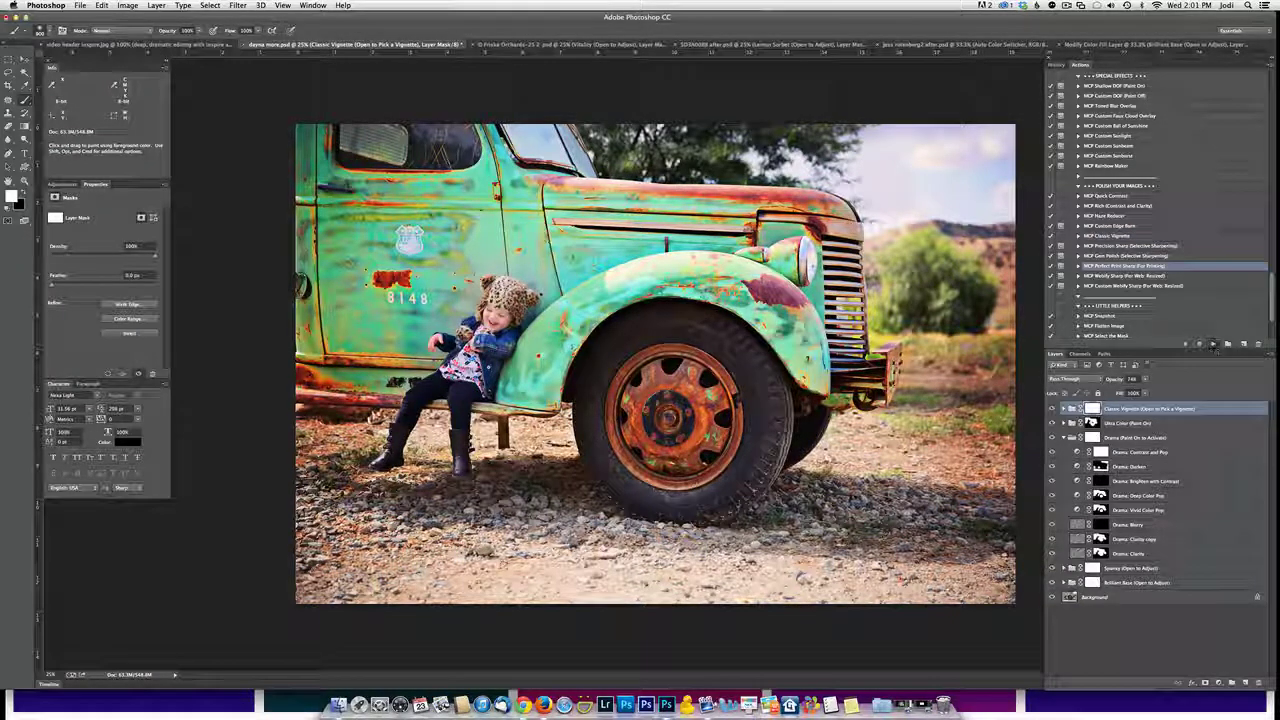
click(710, 259)
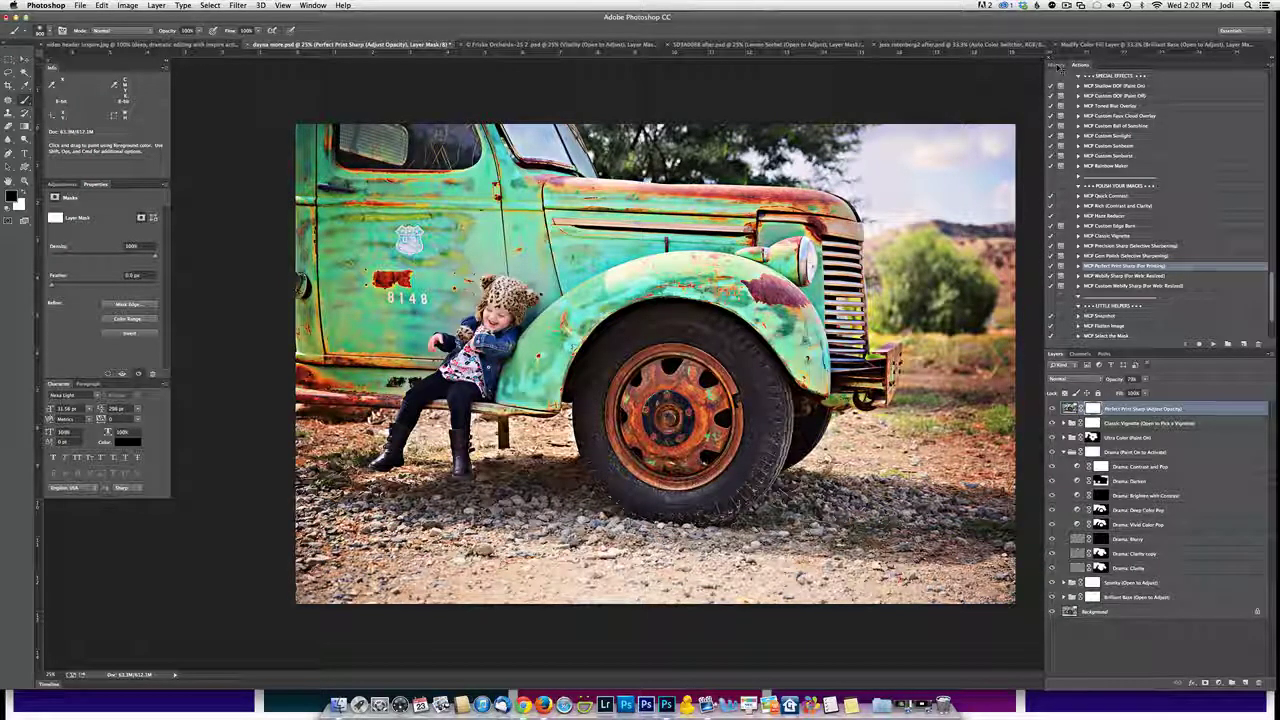
- Compare the original photo with the earlier edit by viewing the SOOC and Edit history snapshots
click(1058, 65)
click(1075, 77)
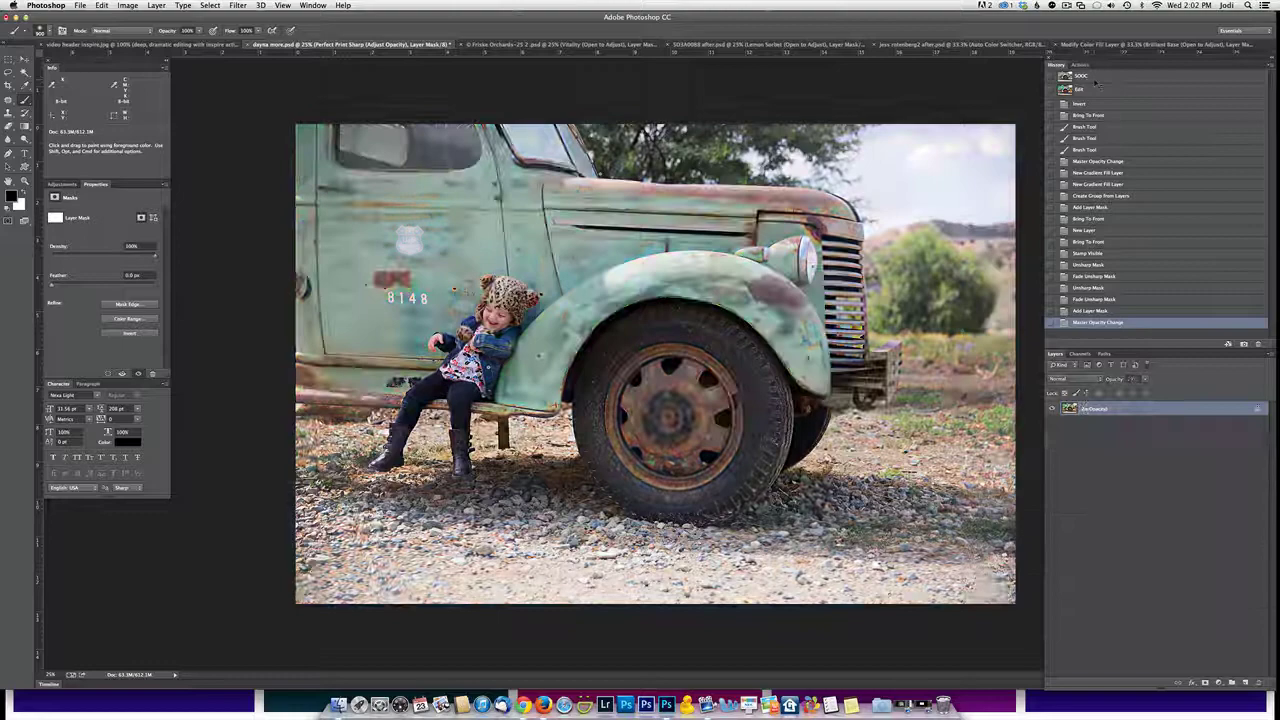
click(1094, 90)
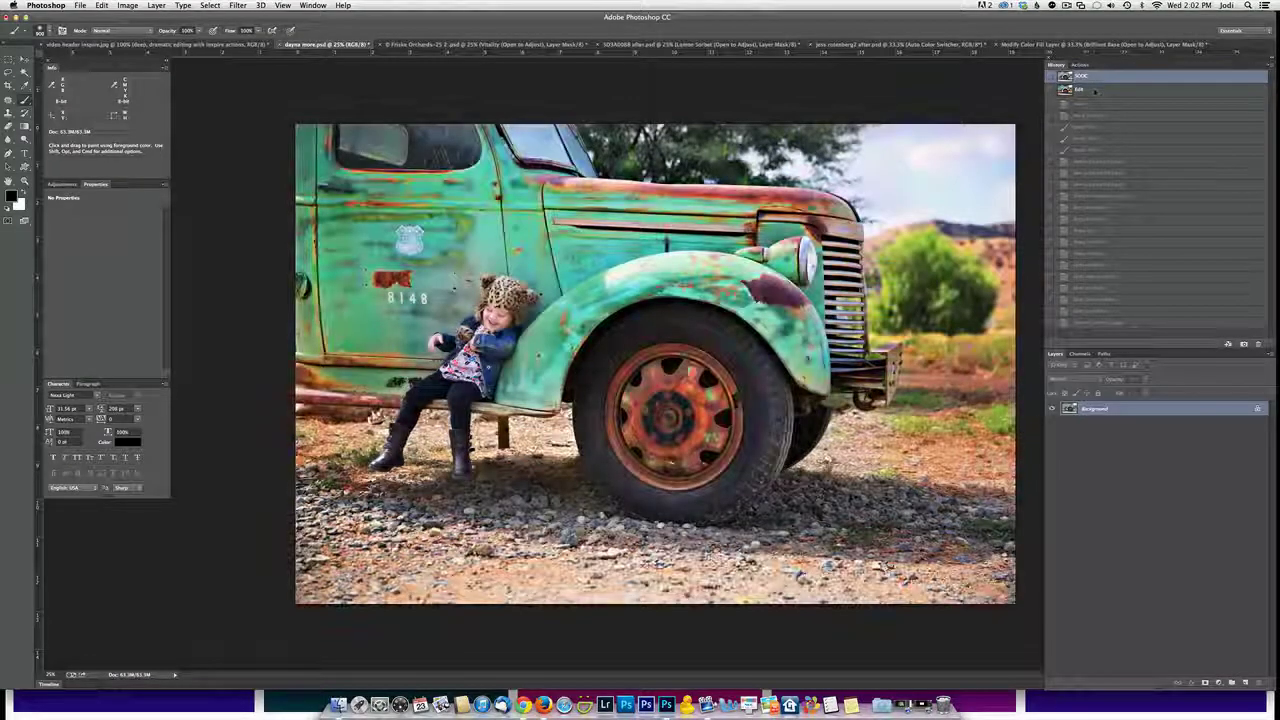